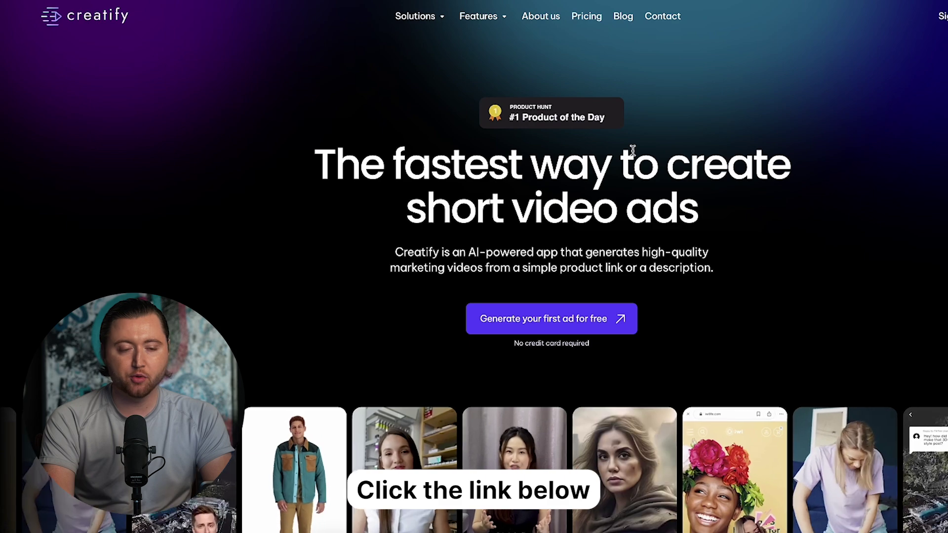
Step: Enter Creatify Studio from the homepage's 'Generate your first ad for free' button
{"action": "left_click", "coordinate": [943, 19]}
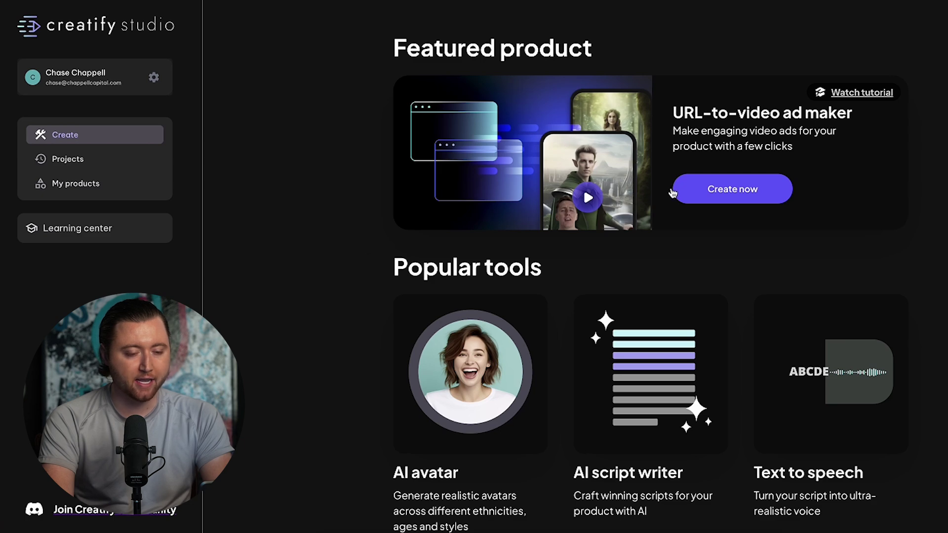
Step: Start the URL-to-video ad maker and select its Product URL field
{"action": "left_click", "coordinate": [760, 196]}
{"action": "left_click", "coordinate": [266, 317]}
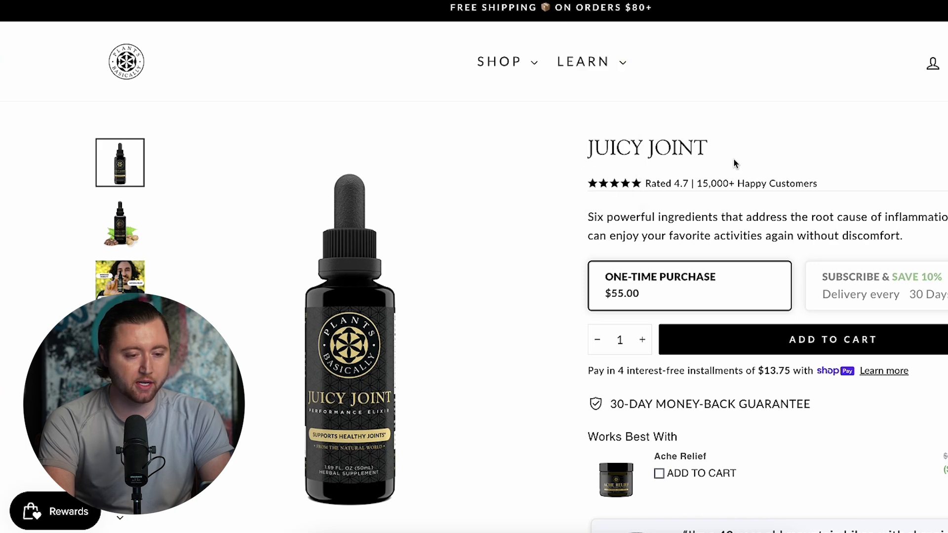
Step: Scroll the Juicy Joint product page to view its $55.00 price and customer review
{"action": "scroll", "coordinate": [543, 312], "scroll_direction": "down", "scroll_amount": 2}
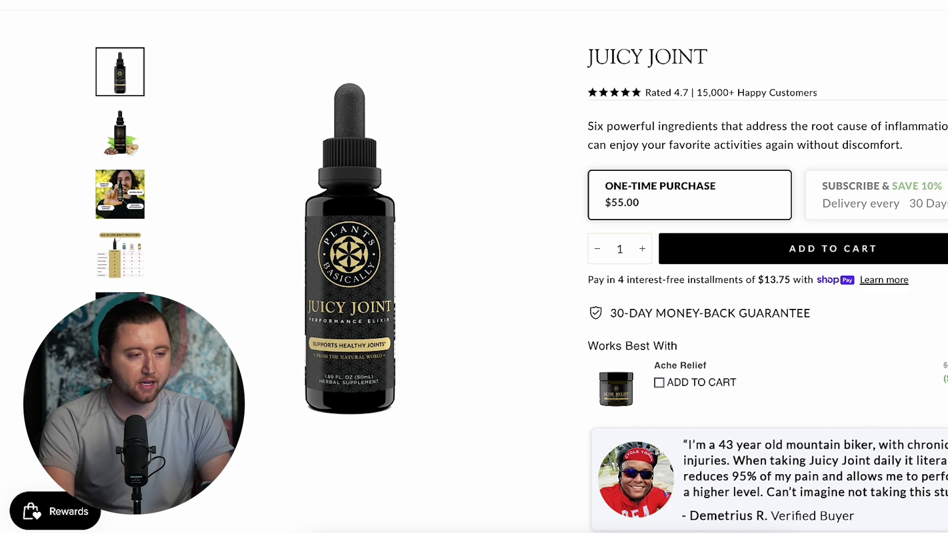
Step: Paste and analyze the Juicy Joint URL, then target a 9:16, 15-second ad at a Male audience
{"action": "type", "text": "https://www.plantsbasically.com/products/juicy-joint"}
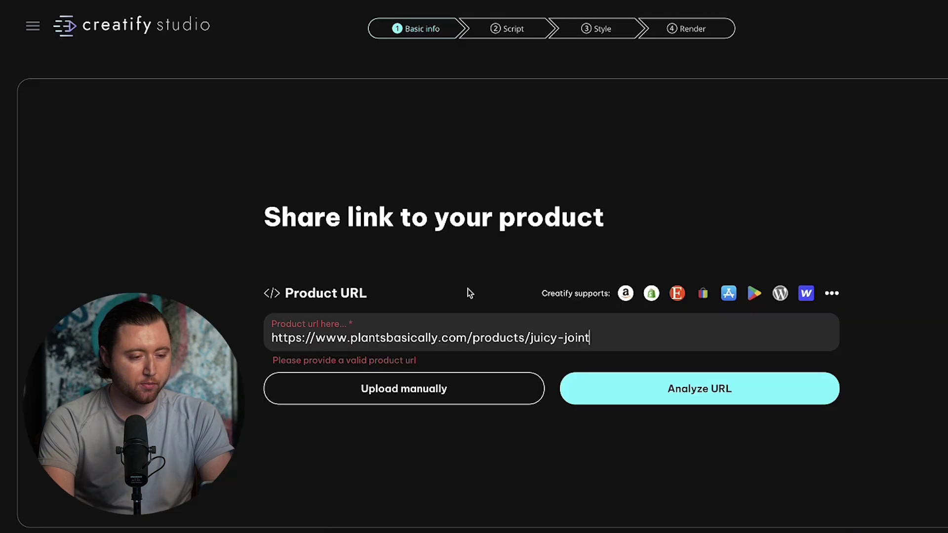
{"action": "left_click", "coordinate": [676, 379]}
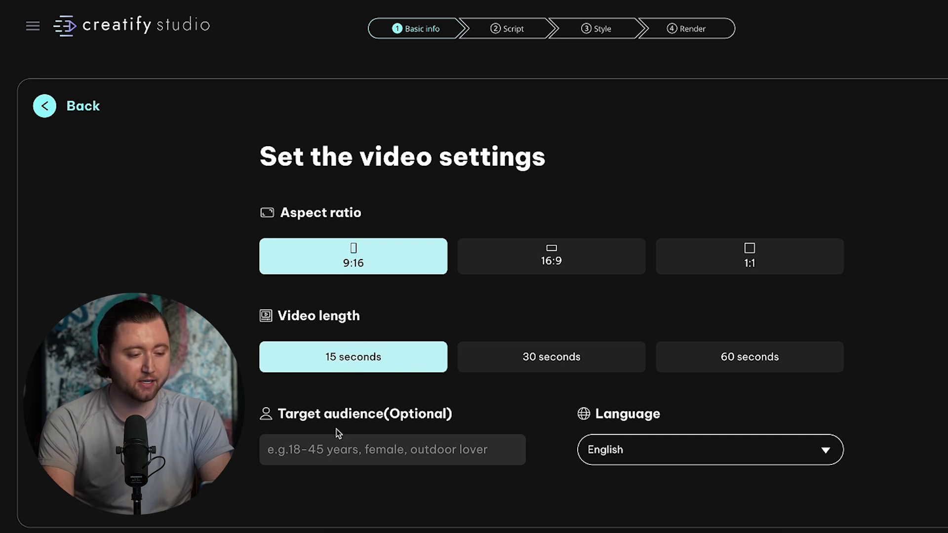
{"action": "left_click", "coordinate": [330, 445]}
{"action": "type", "text": "Male"}
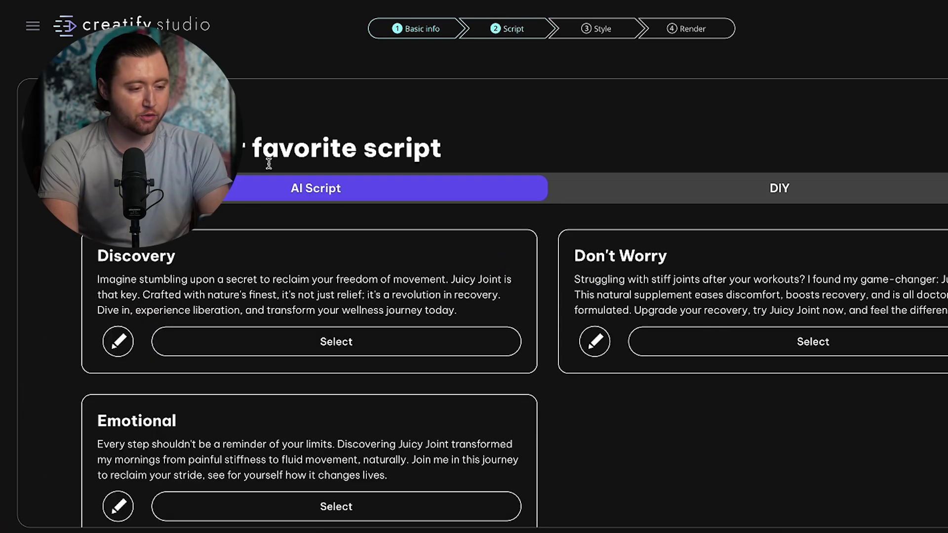
Step: Review the Discovery, Don't Worry and Emotional scripts and select the Emotional one
{"action": "scroll", "coordinate": [400, 266], "scroll_direction": "down", "scroll_amount": 2}
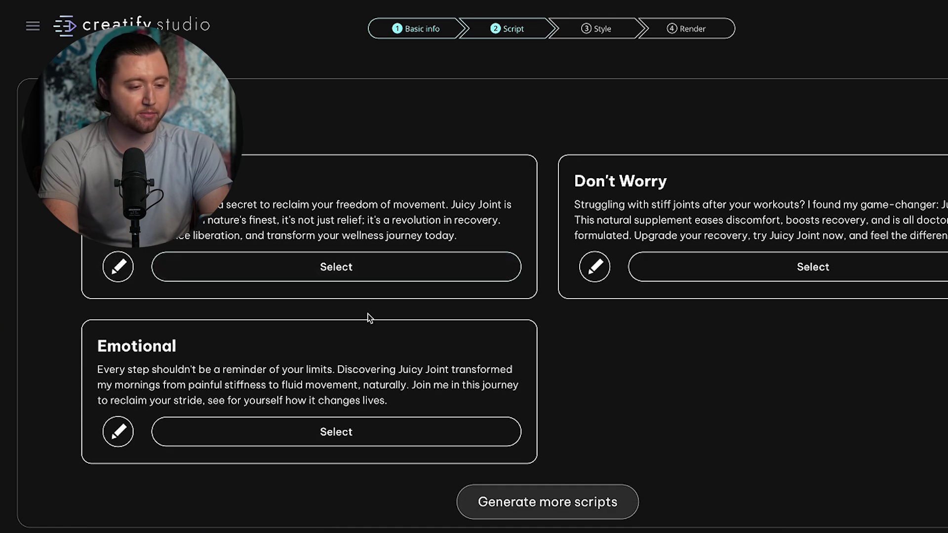
{"action": "scroll", "coordinate": [367, 319], "scroll_direction": "down", "scroll_amount": 1}
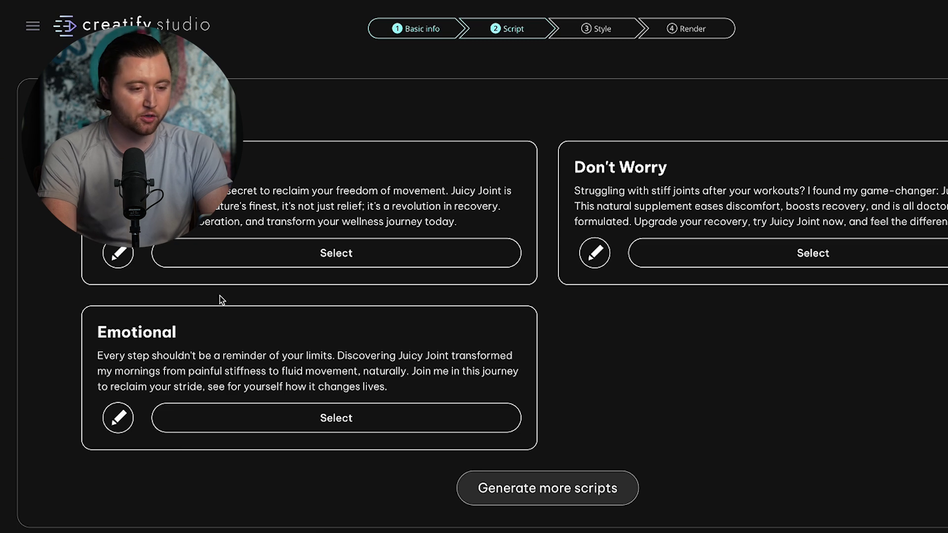
{"action": "scroll", "coordinate": [192, 284], "scroll_direction": "up", "scroll_amount": 3}
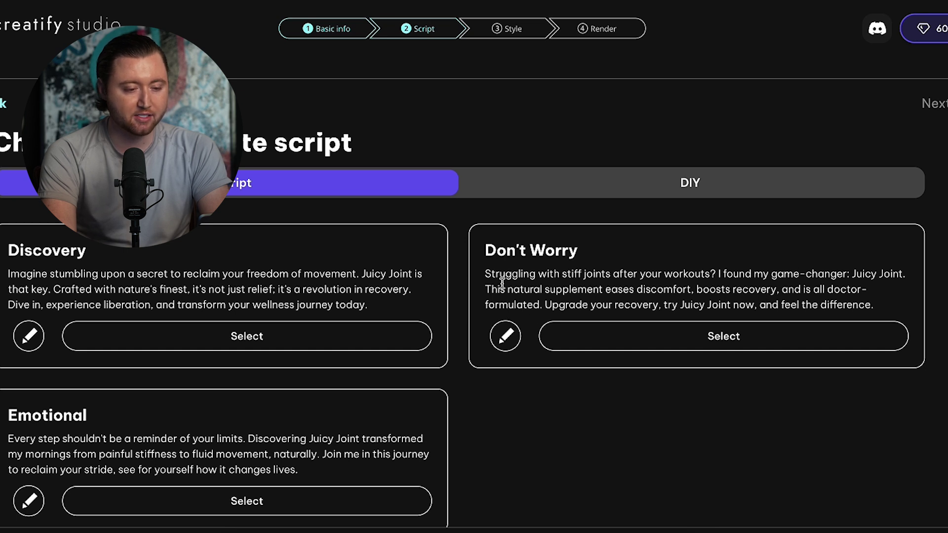
{"action": "left_click_drag", "start_coordinate": [490, 276], "coordinate": [709, 275]}
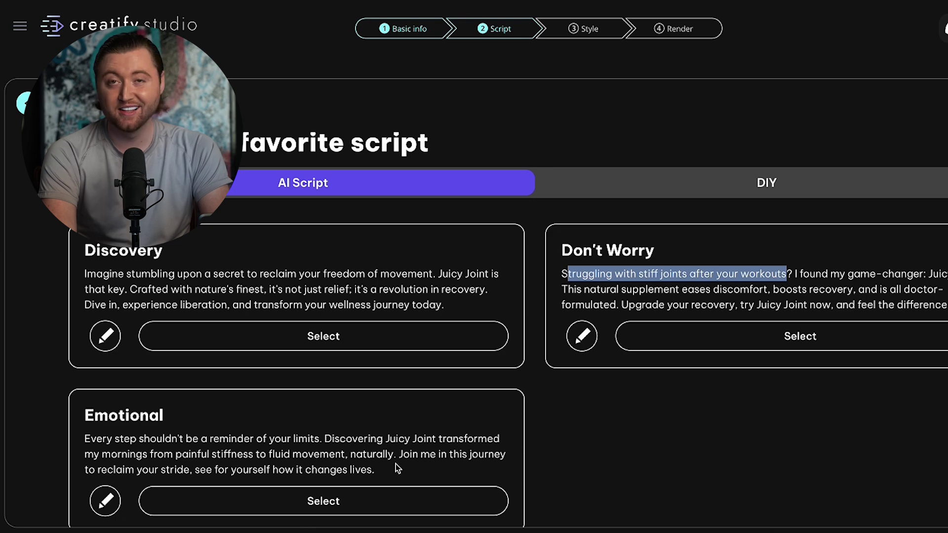
{"action": "scroll", "coordinate": [397, 468], "scroll_direction": "down", "scroll_amount": 1}
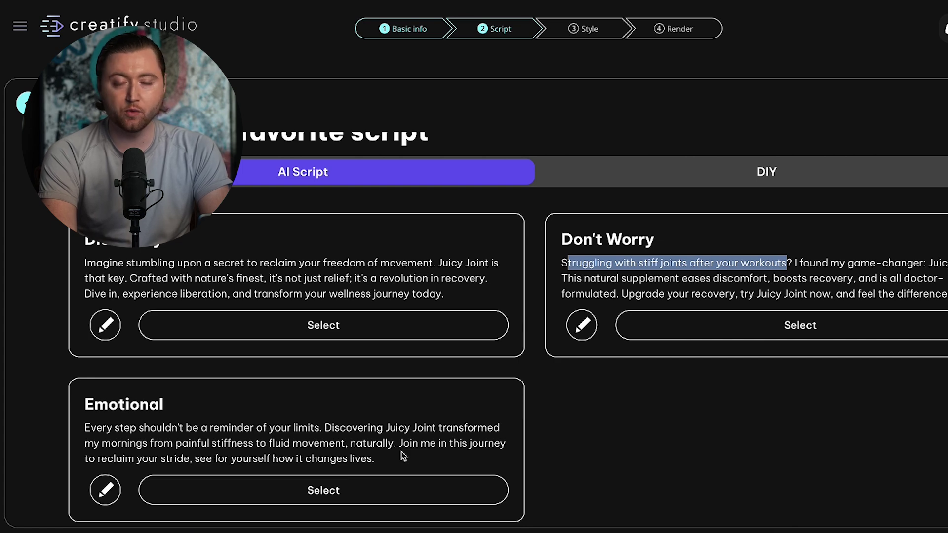
{"action": "left_click", "coordinate": [403, 456]}
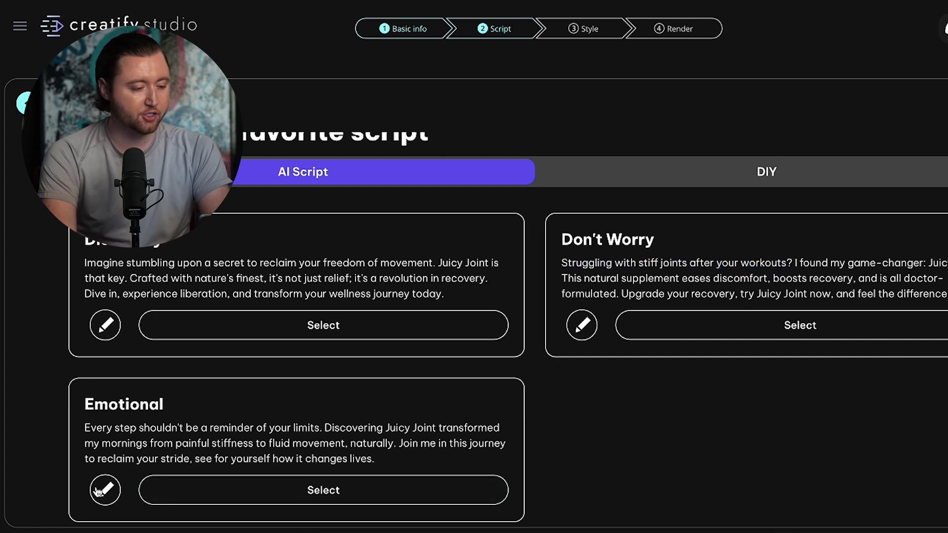
{"action": "left_click", "coordinate": [246, 493]}
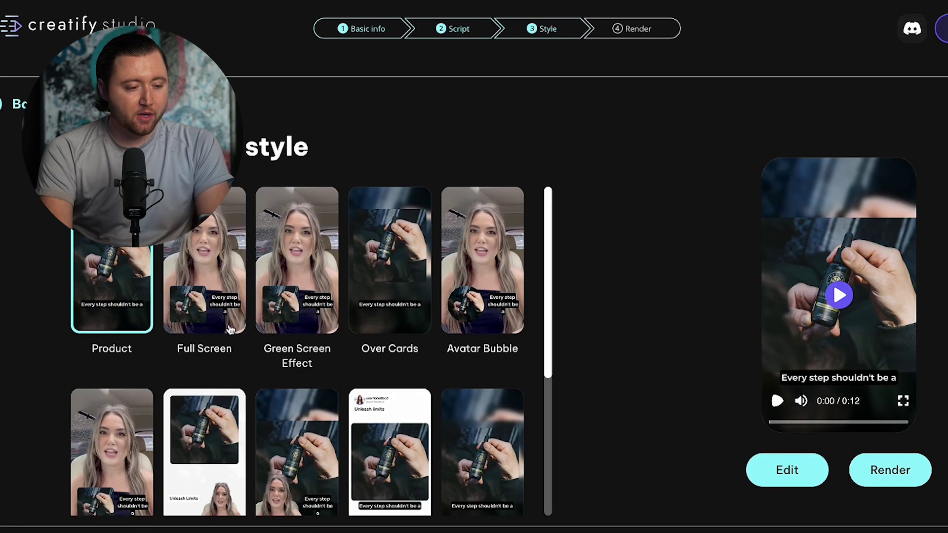
Step: Browse the avatar list and pick the man in a black T-shirt by the stairs
{"action": "scroll", "coordinate": [230, 330], "scroll_direction": "down", "scroll_amount": 5}
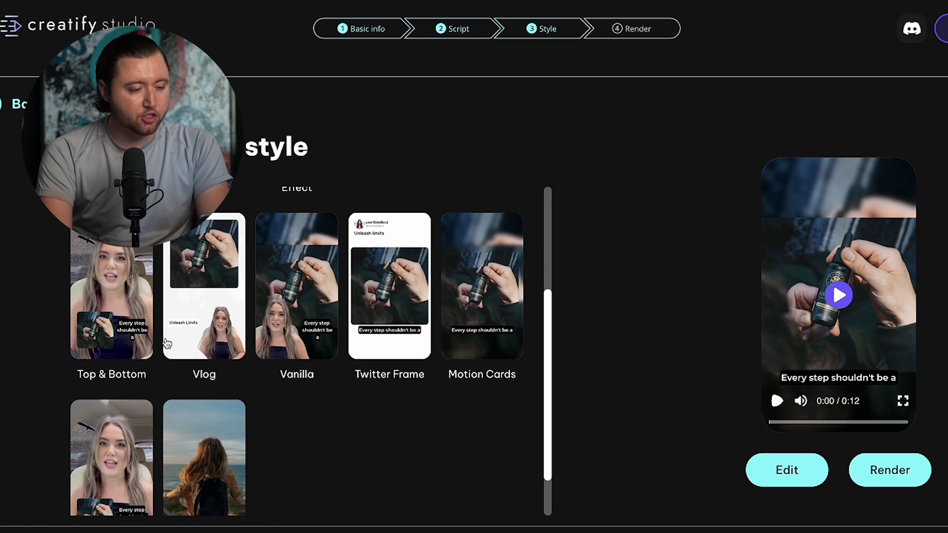
{"action": "scroll", "coordinate": [167, 343], "scroll_direction": "up", "scroll_amount": 5}
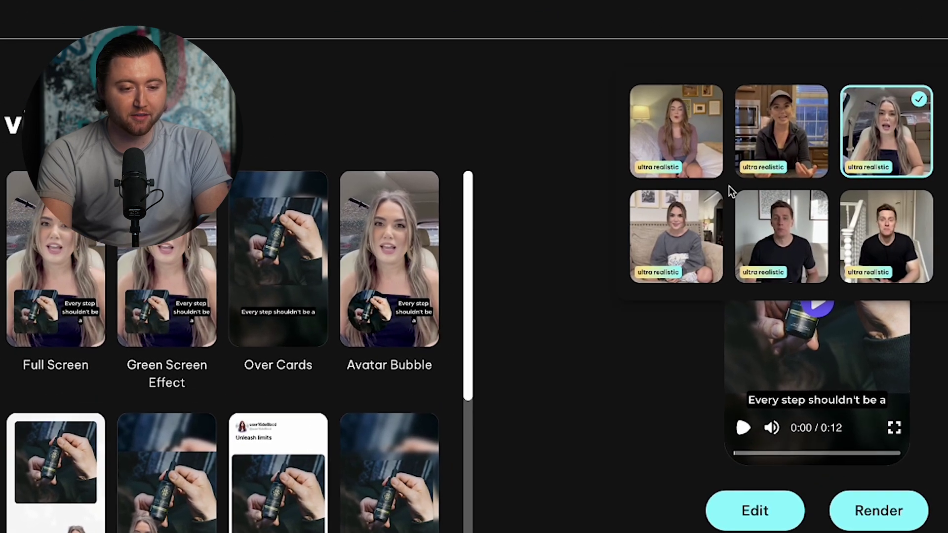
{"action": "scroll", "coordinate": [731, 195], "scroll_direction": "down", "scroll_amount": 1}
{"action": "scroll", "coordinate": [731, 194], "scroll_direction": "up", "scroll_amount": 1}
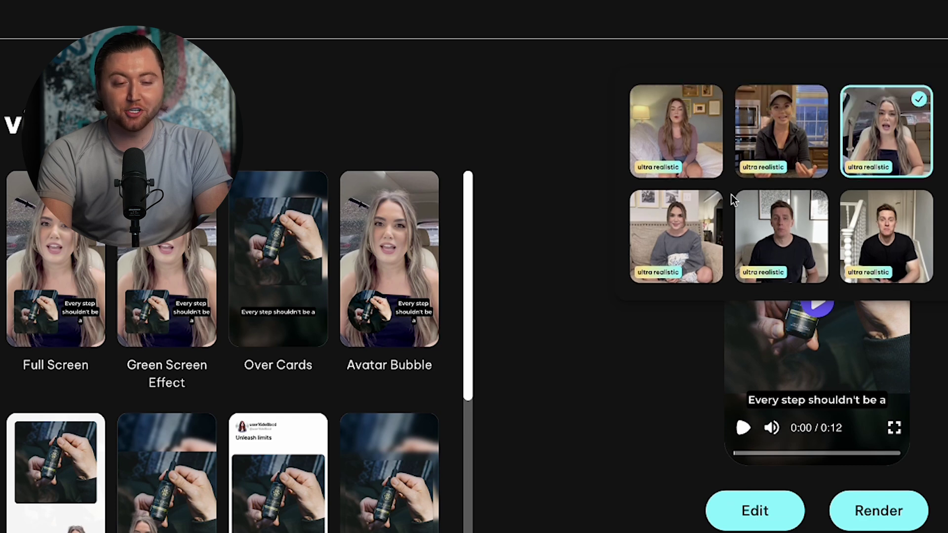
{"action": "scroll", "coordinate": [731, 194], "scroll_direction": "down", "scroll_amount": 5}
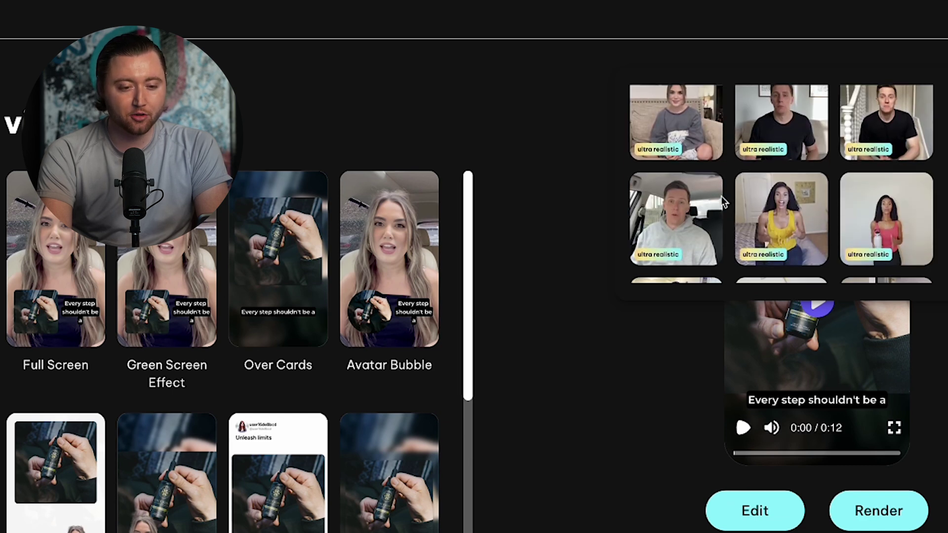
{"action": "scroll", "coordinate": [721, 196], "scroll_direction": "up", "scroll_amount": 2}
{"action": "scroll", "coordinate": [748, 195], "scroll_direction": "up", "scroll_amount": 2}
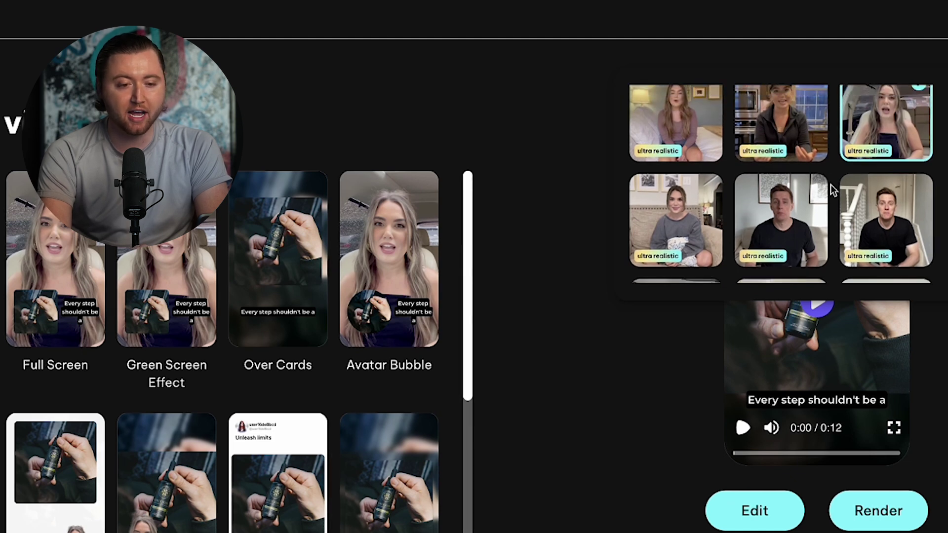
{"action": "scroll", "coordinate": [834, 190], "scroll_direction": "down", "scroll_amount": 1}
{"action": "scroll", "coordinate": [825, 190], "scroll_direction": "down", "scroll_amount": 2}
{"action": "scroll", "coordinate": [818, 189], "scroll_direction": "up", "scroll_amount": 2}
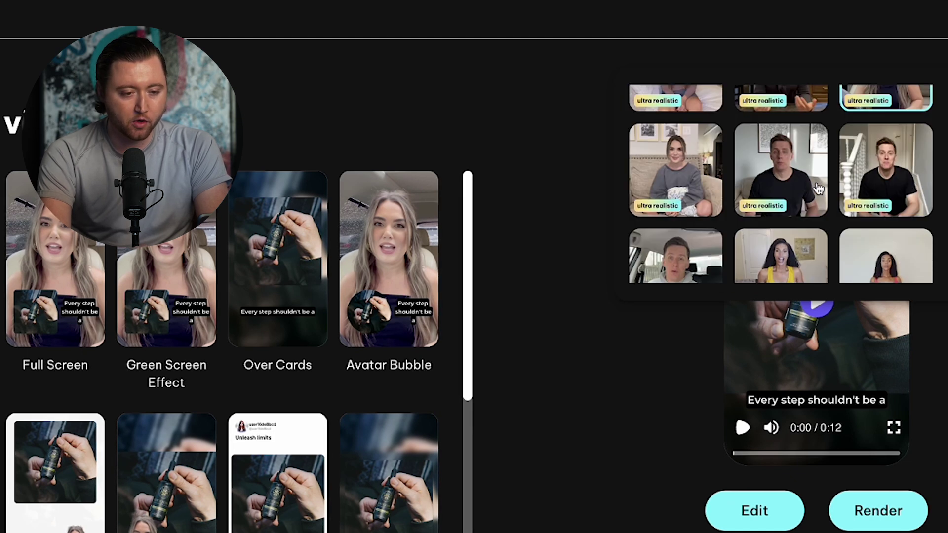
{"action": "scroll", "coordinate": [807, 193], "scroll_direction": "down", "scroll_amount": 2}
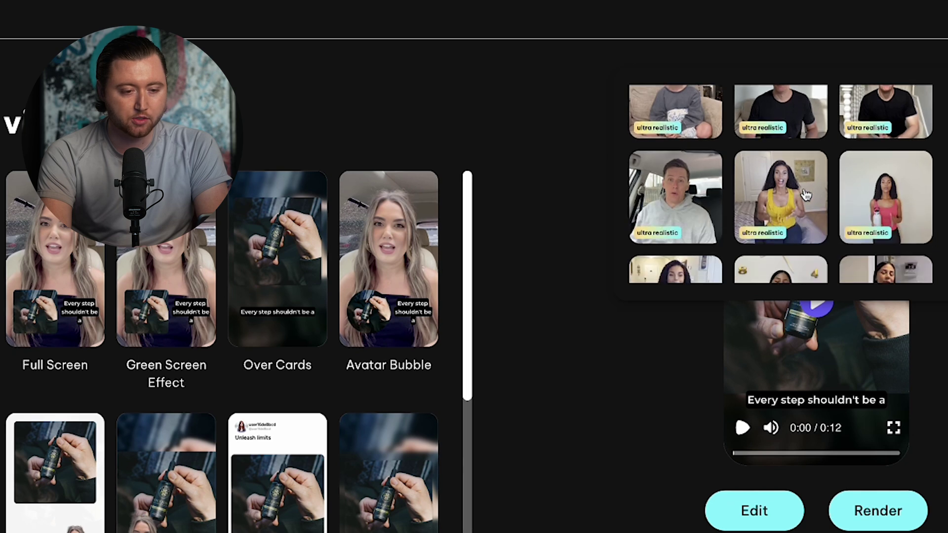
{"action": "scroll", "coordinate": [805, 195], "scroll_direction": "up", "scroll_amount": 3}
{"action": "scroll", "coordinate": [770, 212], "scroll_direction": "down", "scroll_amount": 3}
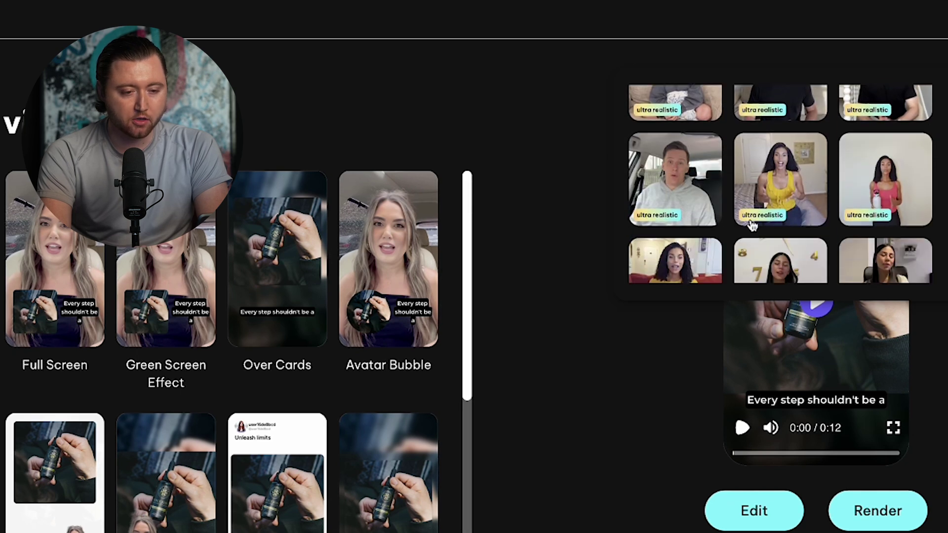
{"action": "scroll", "coordinate": [752, 224], "scroll_direction": "down", "scroll_amount": 2}
{"action": "scroll", "coordinate": [730, 226], "scroll_direction": "up", "scroll_amount": 4}
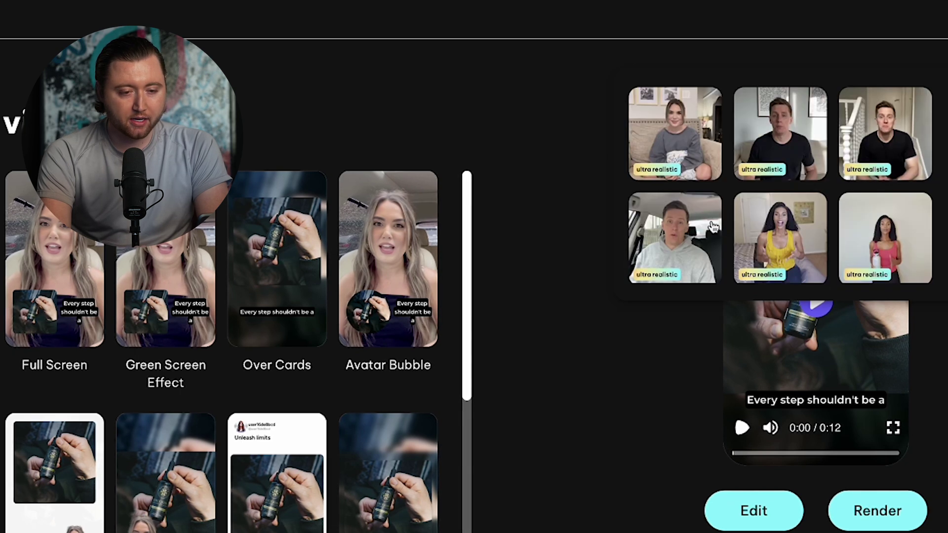
{"action": "left_click", "coordinate": [869, 158]}
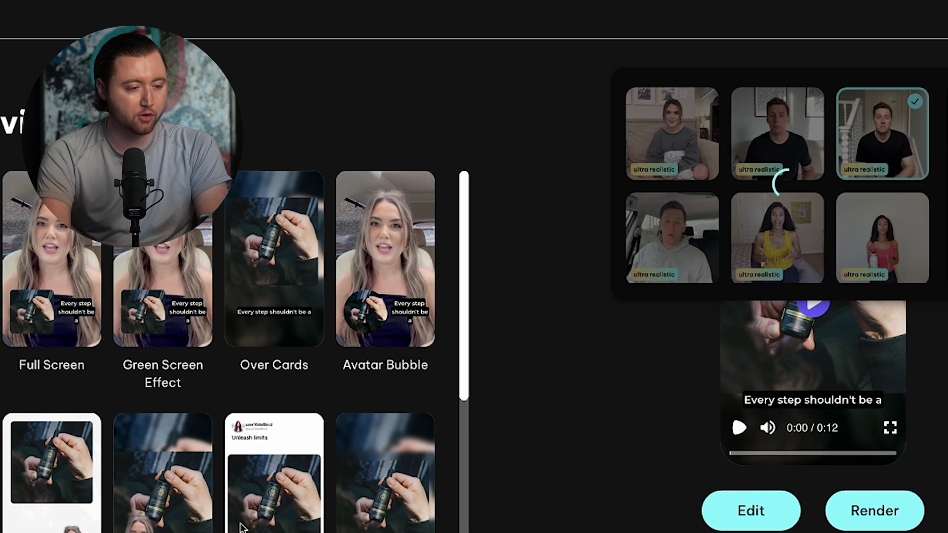
Step: Apply the new avatar, try the Full Screen and Green Screen Effect layouts, and preview
{"action": "left_click", "coordinate": [185, 401]}
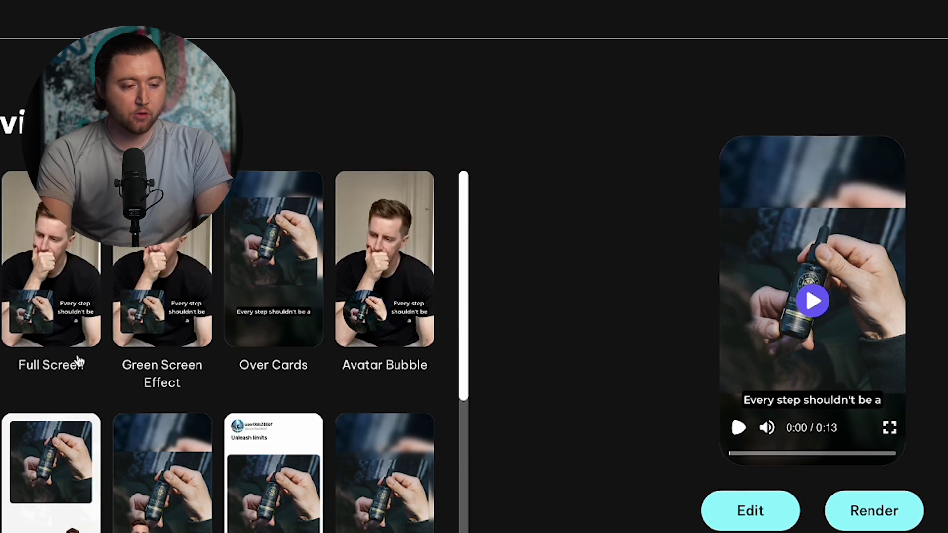
{"action": "left_click", "coordinate": [72, 293]}
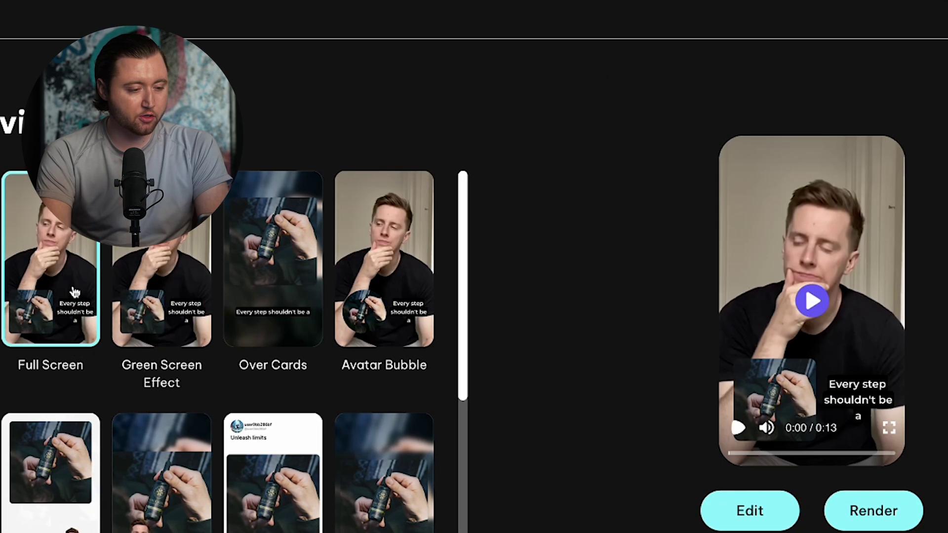
{"action": "left_click", "coordinate": [136, 294]}
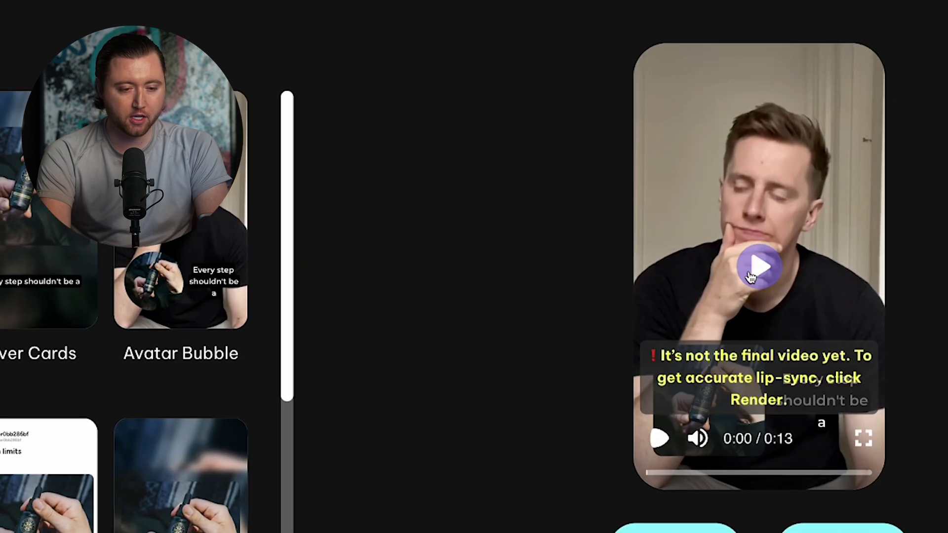
{"action": "left_click", "coordinate": [750, 277]}
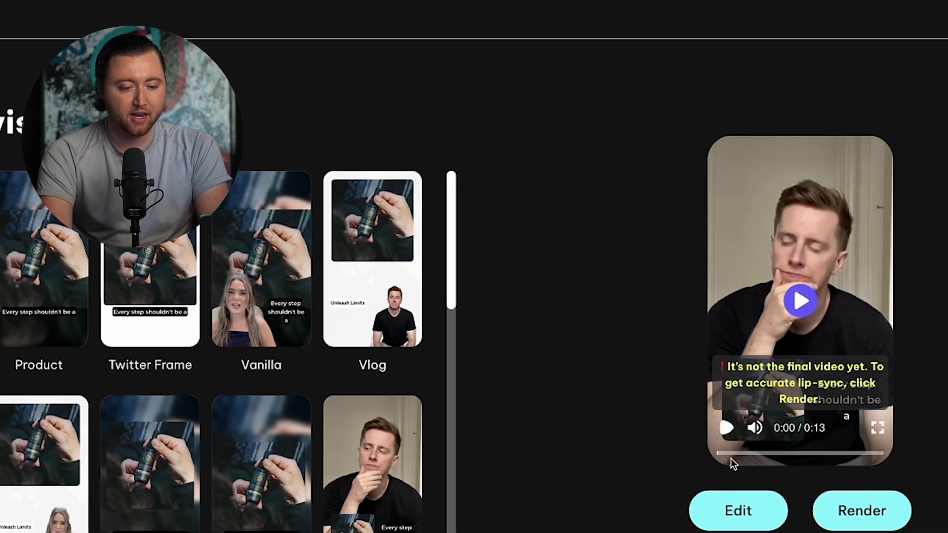
Step: Audition the Daniel, Juan and Cooper voices, switch the voice-over to Cooper, and replay
{"action": "left_click", "coordinate": [728, 429]}
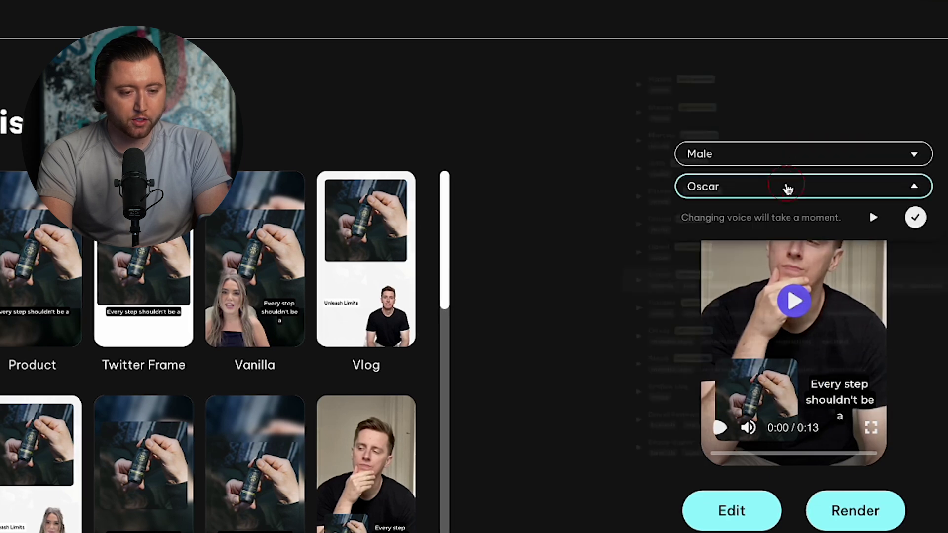
{"action": "left_click", "coordinate": [787, 186]}
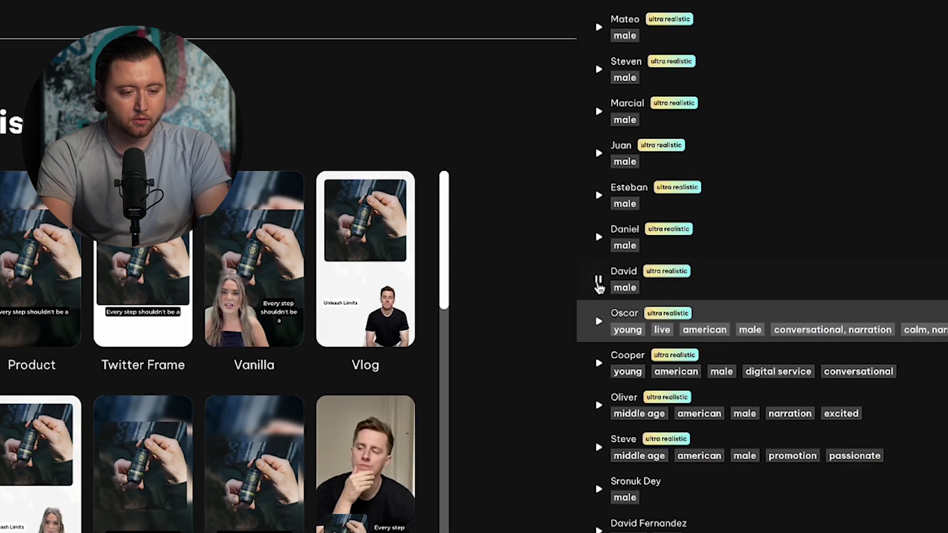
{"action": "left_click", "coordinate": [599, 238]}
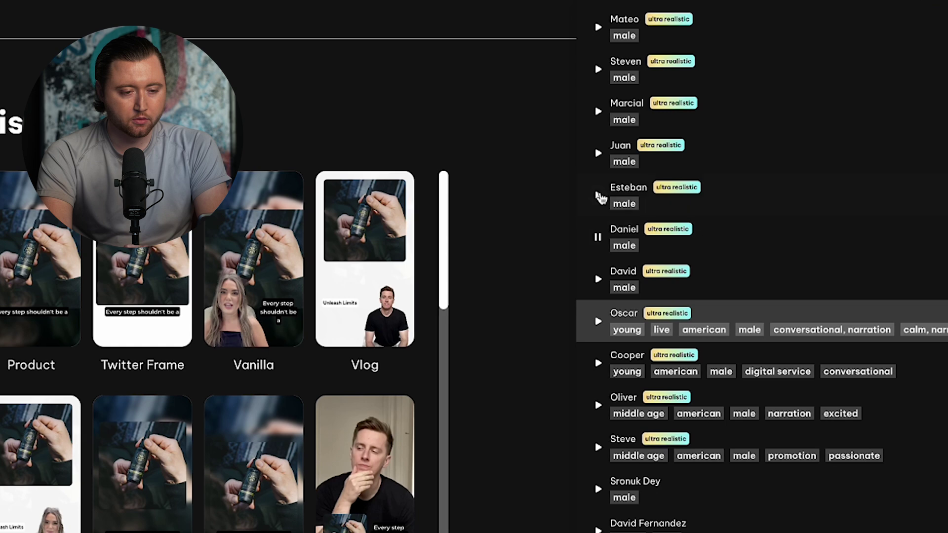
{"action": "left_click", "coordinate": [598, 154]}
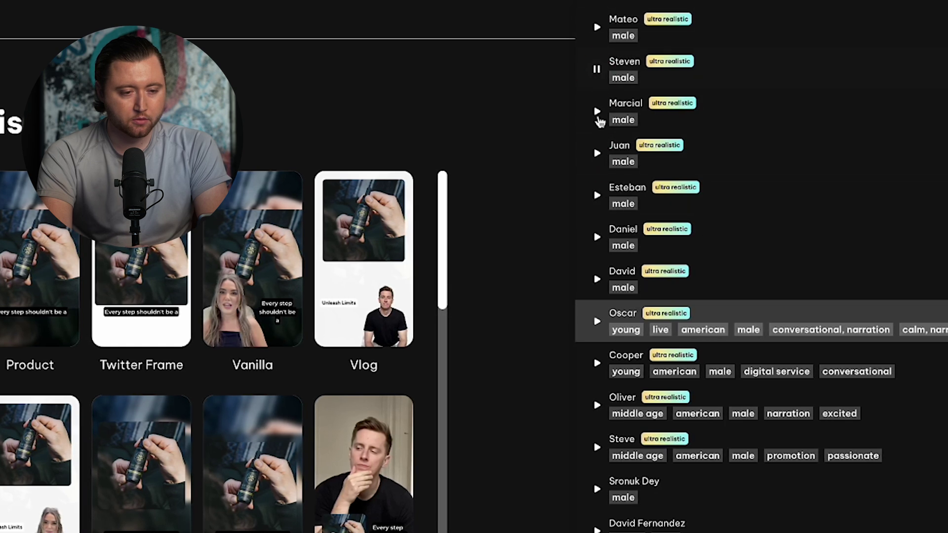
{"action": "left_click", "coordinate": [597, 363]}
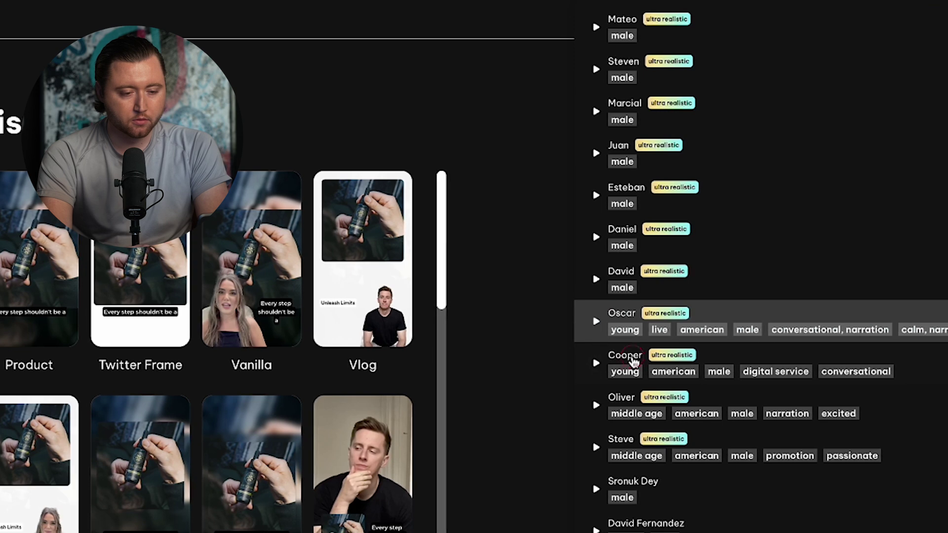
{"action": "left_click", "coordinate": [634, 362]}
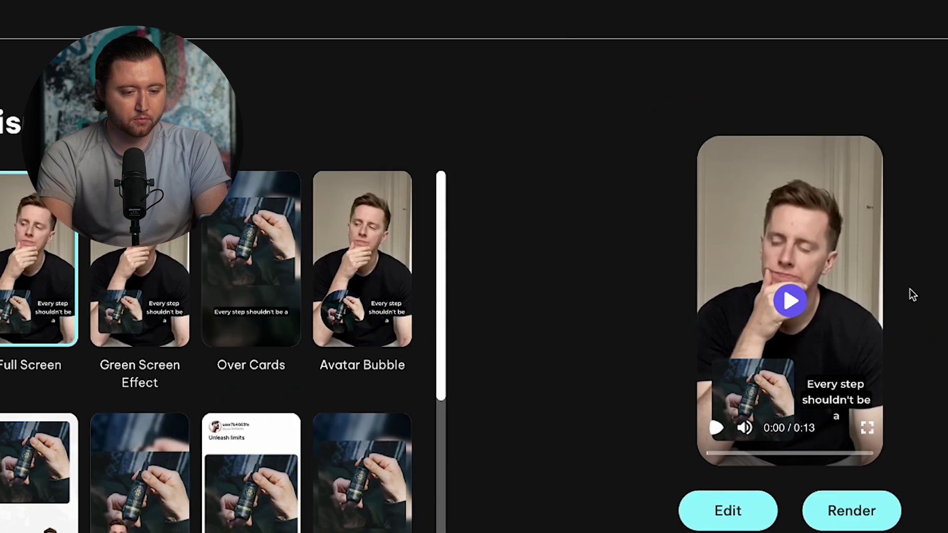
{"action": "left_click", "coordinate": [790, 301]}
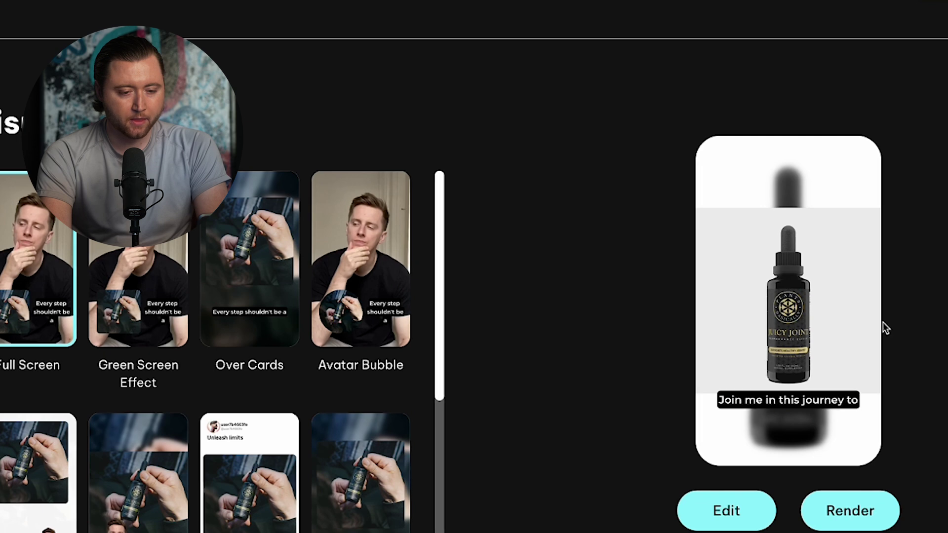
Step: Stop the preview and apply the Green Screen Effect visual style to the ad
{"action": "left_click", "coordinate": [789, 329]}
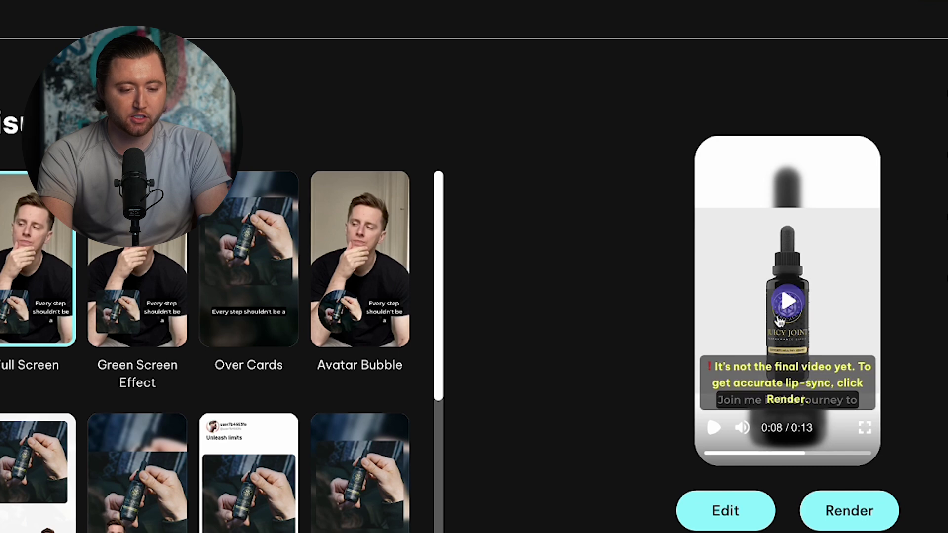
{"action": "left_click", "coordinate": [94, 318]}
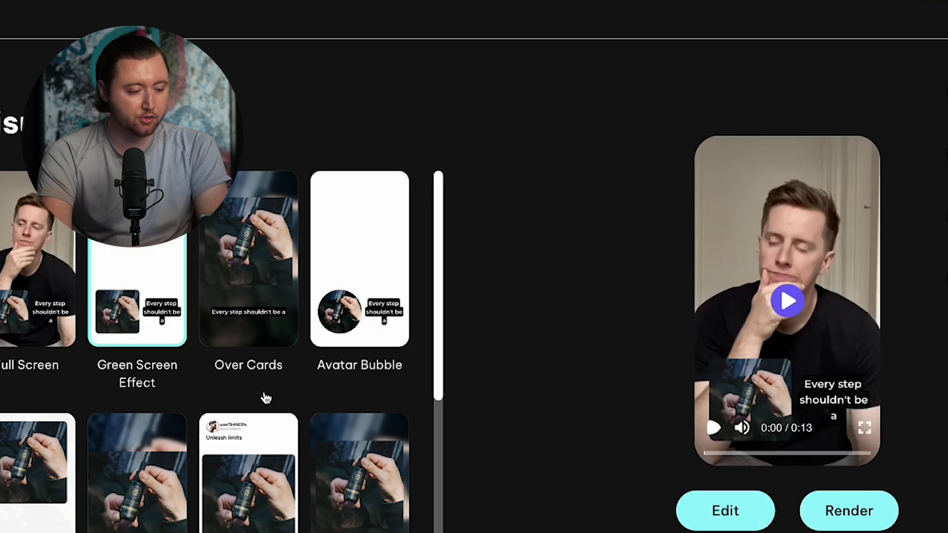
{"action": "scroll", "coordinate": [91, 447], "scroll_direction": "down", "scroll_amount": 5}
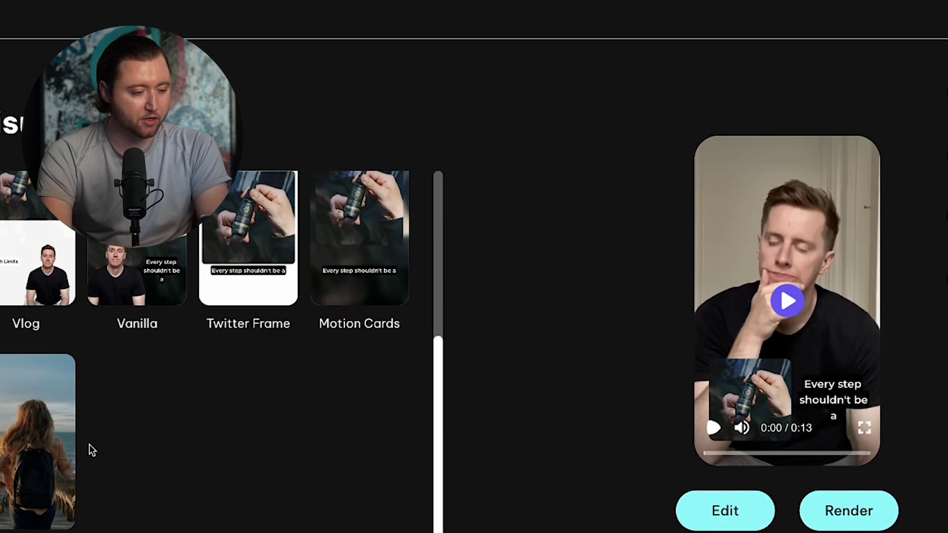
{"action": "scroll", "coordinate": [90, 444], "scroll_direction": "up", "scroll_amount": 3}
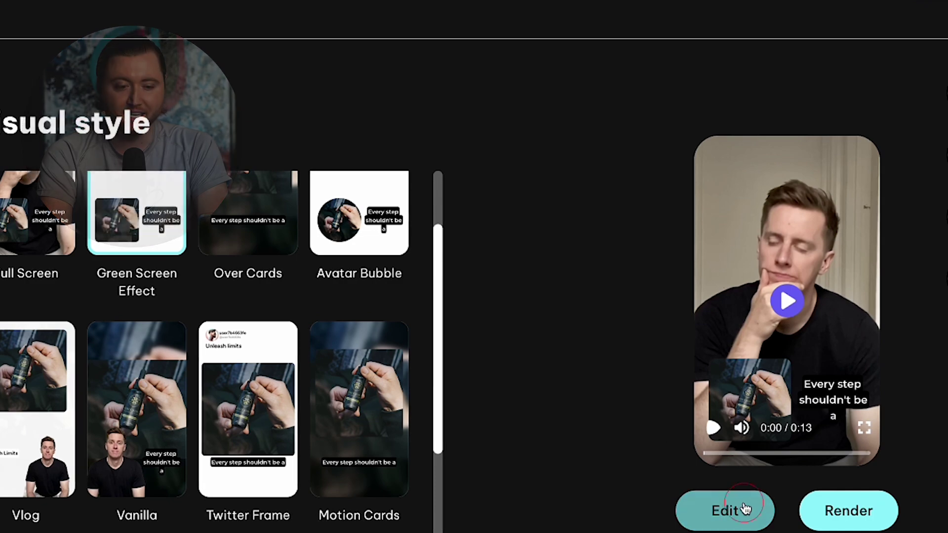
{"action": "left_click", "coordinate": [746, 509]}
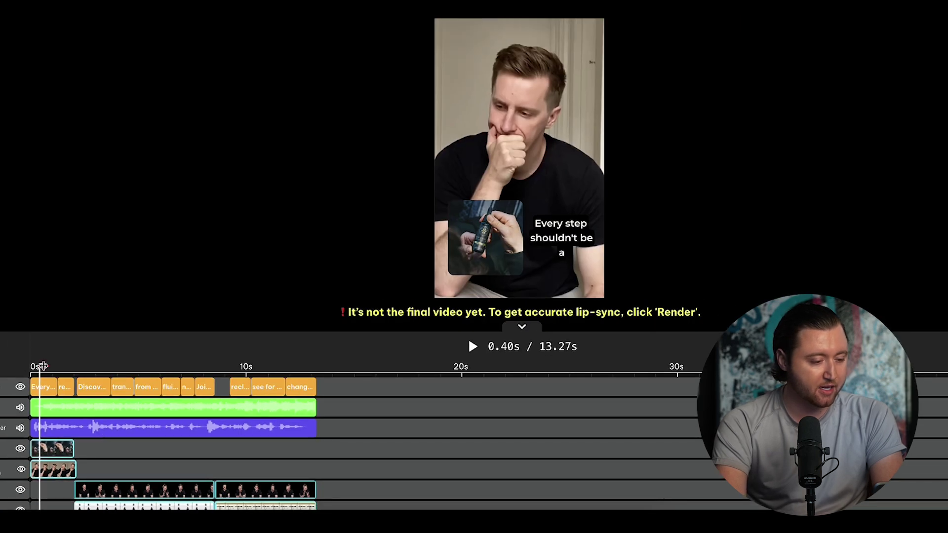
Step: Set the Juicy Joint bottle image's Fill mode to Fill so it fills the frame
{"action": "left_click_drag", "start_coordinate": [43, 366], "coordinate": [32, 366]}
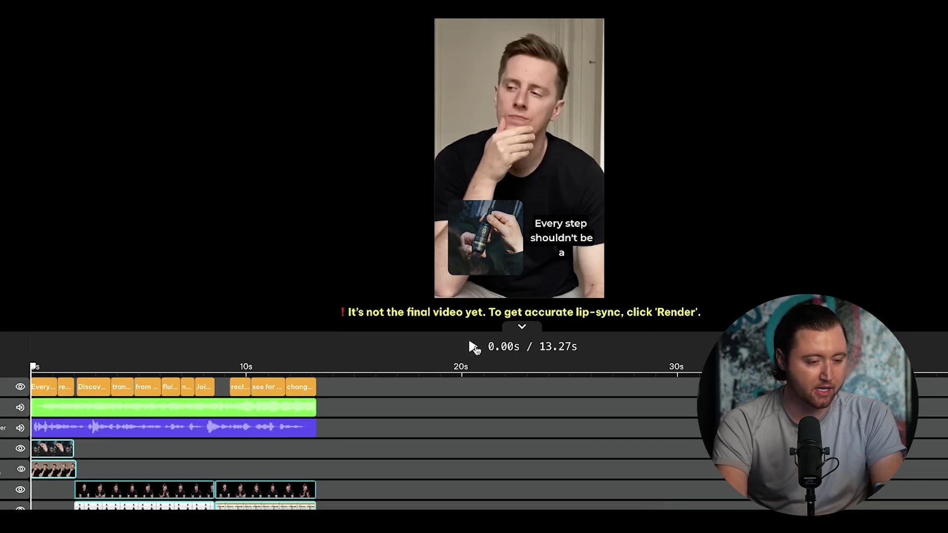
{"action": "left_click", "coordinate": [473, 347]}
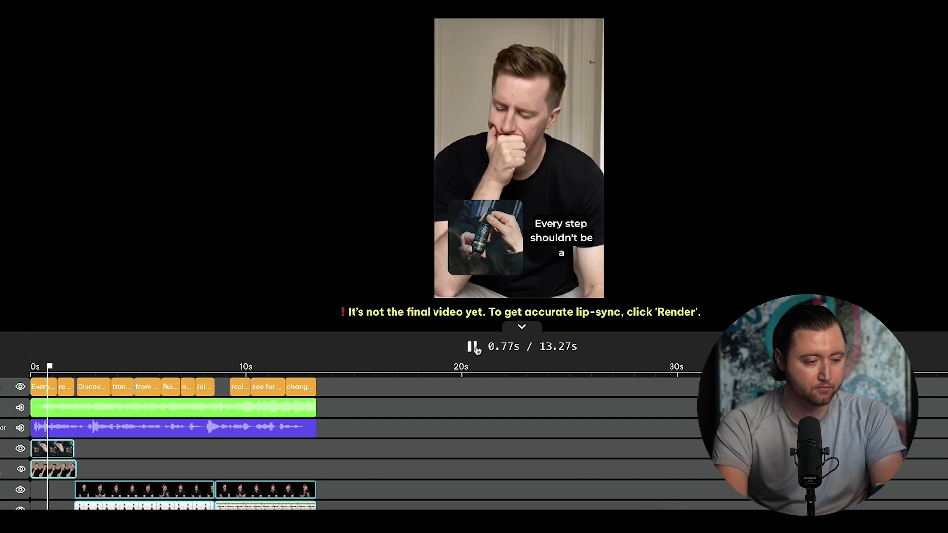
{"action": "key", "text": "space"}
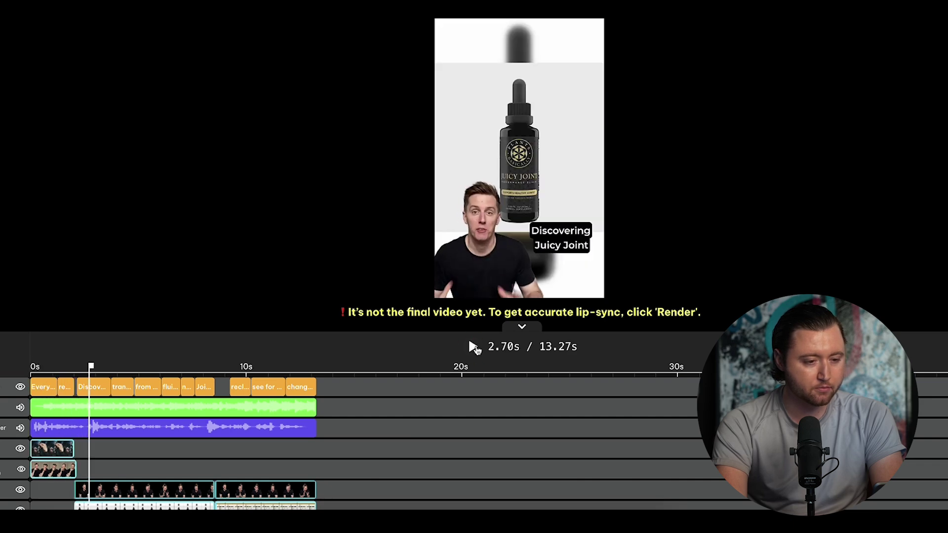
{"action": "left_click", "coordinate": [158, 507]}
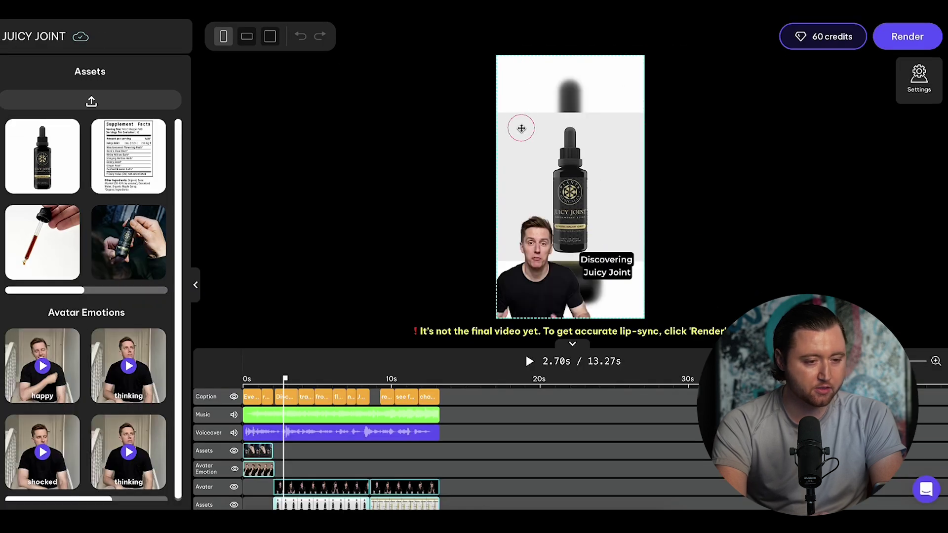
{"action": "left_click_drag", "start_coordinate": [522, 128], "coordinate": [518, 133]}
{"action": "left_click", "coordinate": [518, 134]}
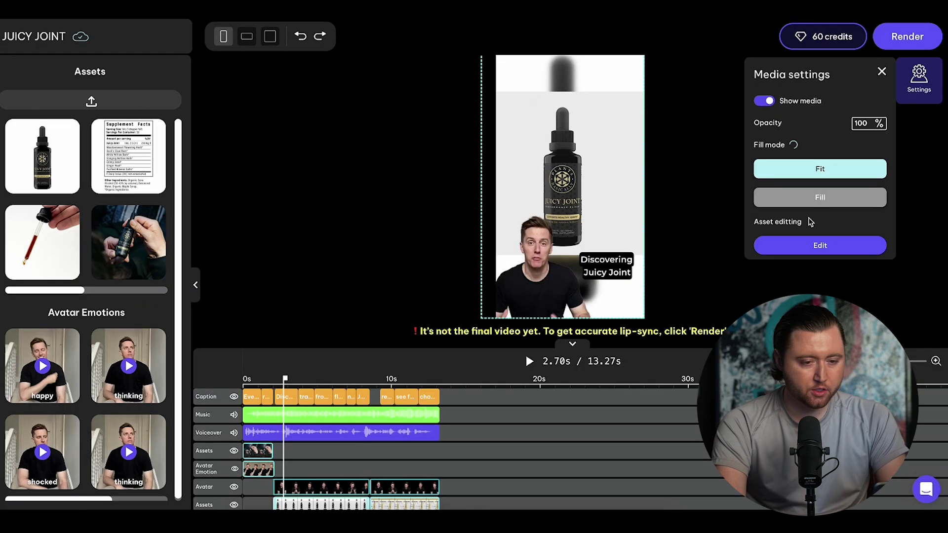
{"action": "left_click", "coordinate": [812, 204]}
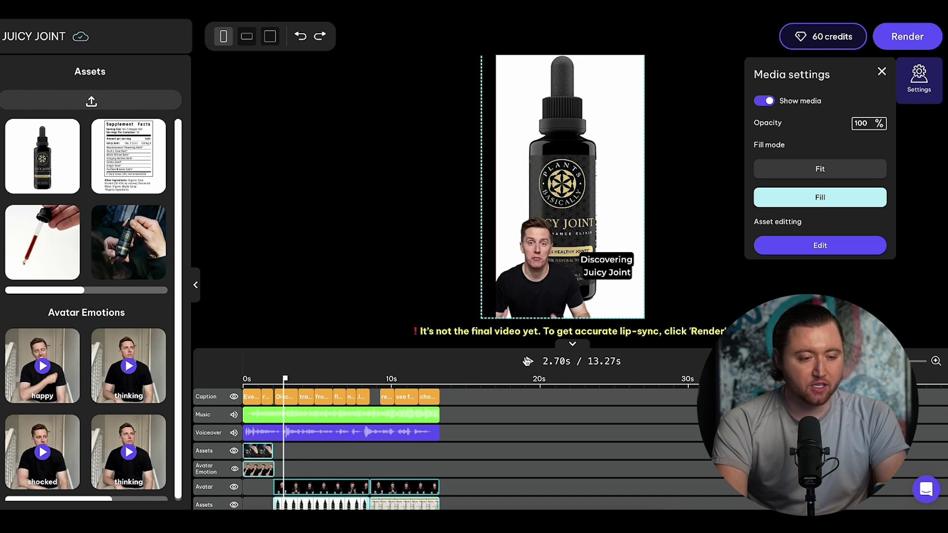
Step: Drag the next caption up over the bottle's neck, then return to the opening frame
{"action": "left_click", "coordinate": [527, 361]}
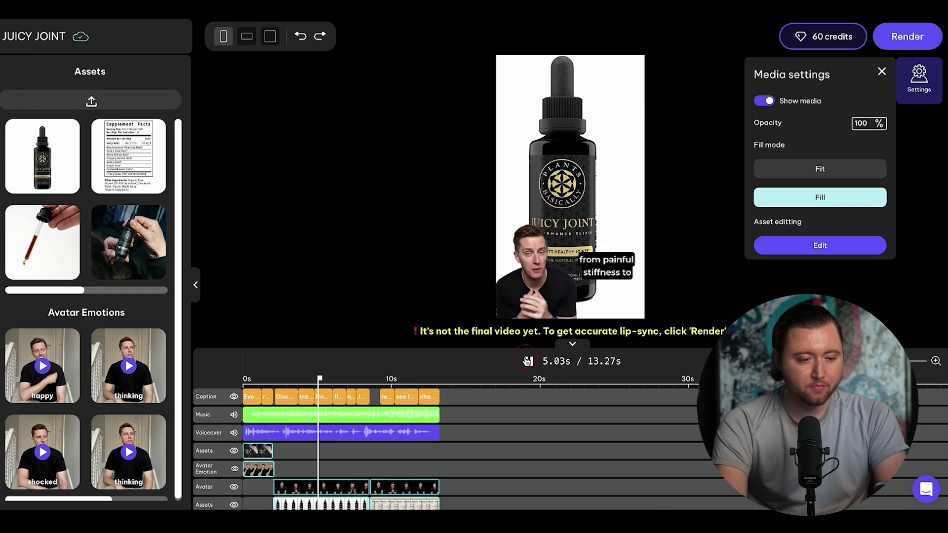
{"action": "left_click", "coordinate": [587, 292]}
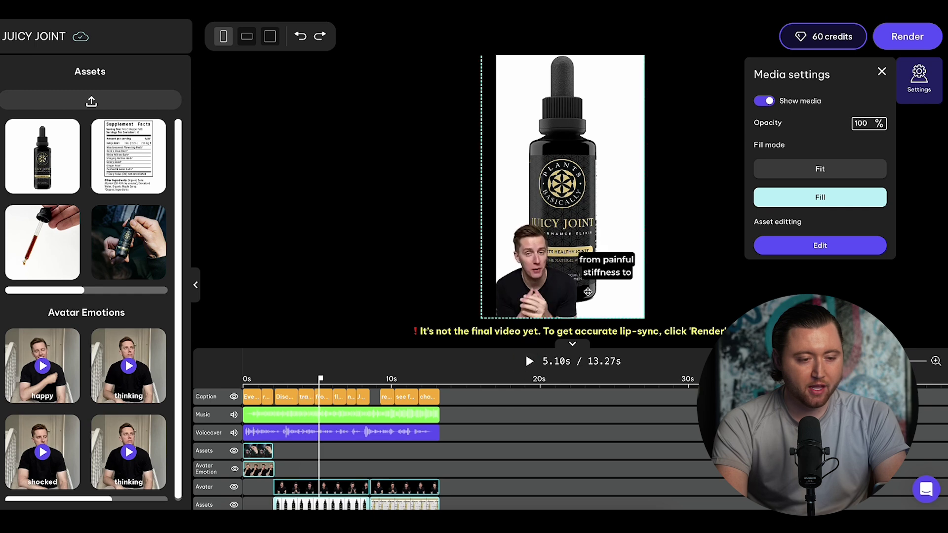
{"action": "left_click", "coordinate": [318, 396]}
{"action": "left_click_drag", "start_coordinate": [588, 275], "coordinate": [574, 119]}
{"action": "left_click", "coordinate": [249, 390]}
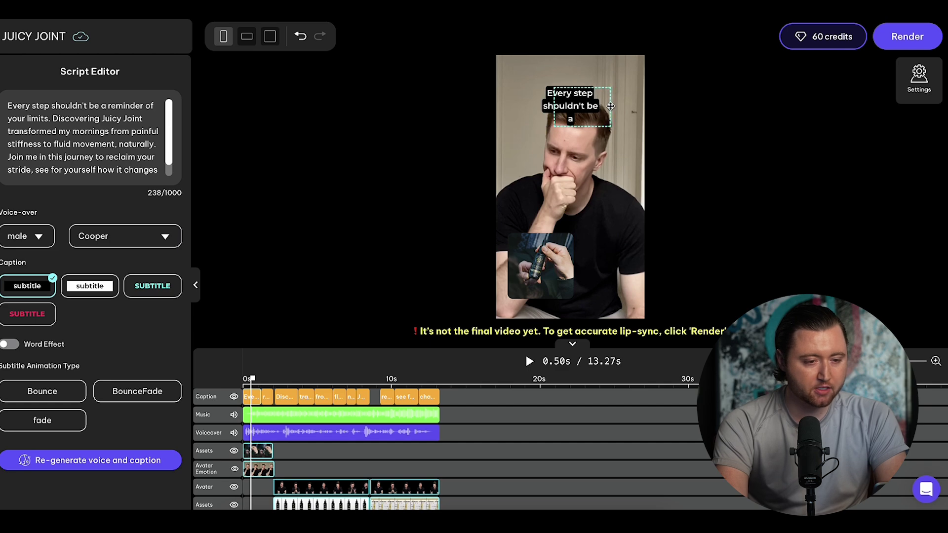
{"action": "left_click", "coordinate": [611, 107]}
{"action": "left_click", "coordinate": [542, 109]}
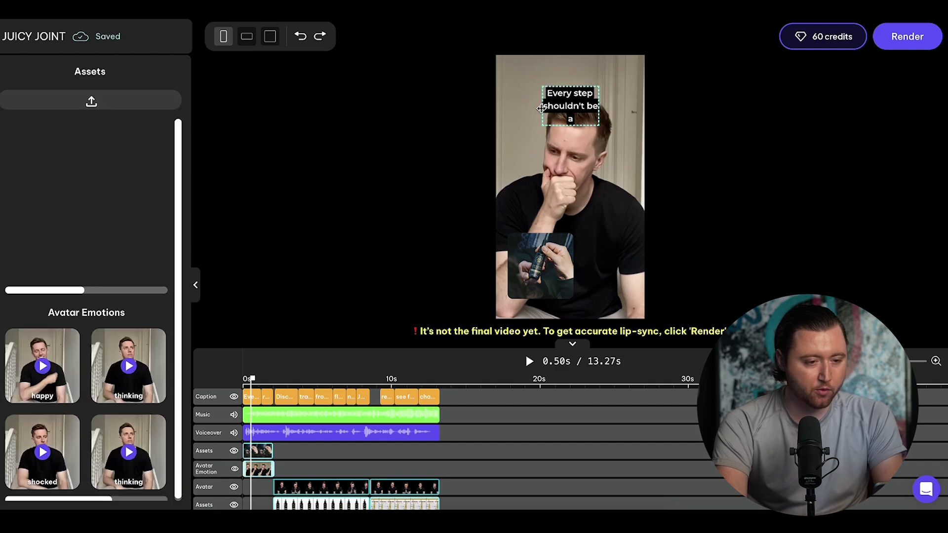
{"action": "left_click_drag", "start_coordinate": [542, 109], "coordinate": [586, 108]}
{"action": "left_click", "coordinate": [624, 100]}
{"action": "left_click_drag", "start_coordinate": [519, 112], "coordinate": [514, 107]}
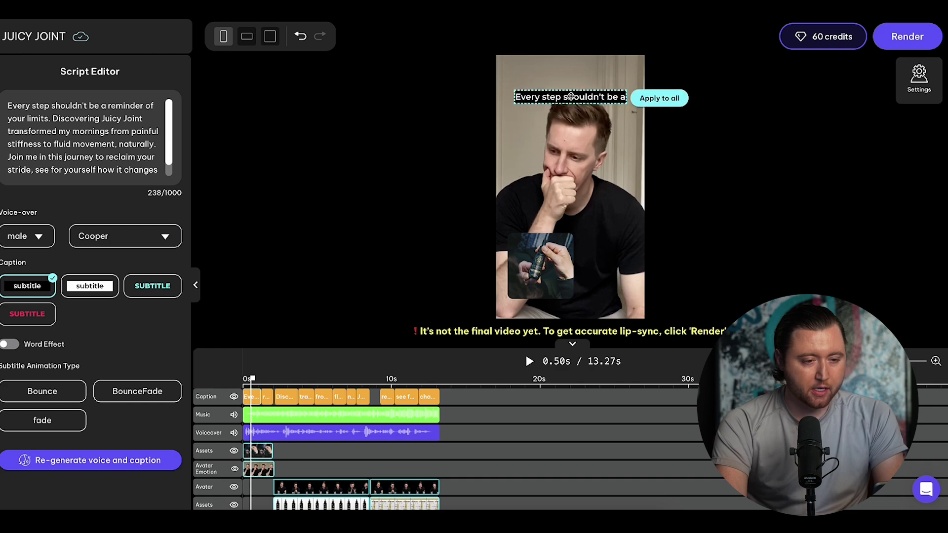
{"action": "left_click", "coordinate": [603, 99]}
{"action": "left_click", "coordinate": [670, 99]}
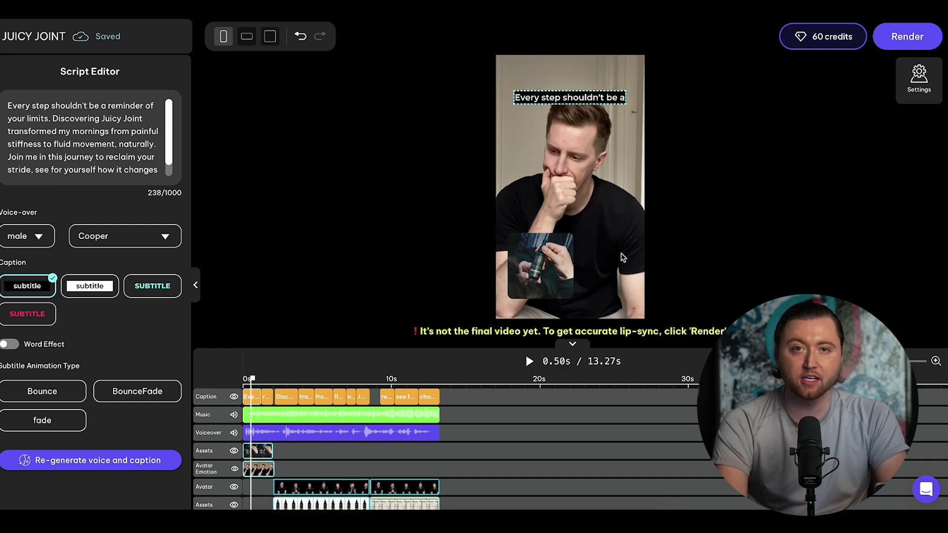
{"action": "left_click", "coordinate": [578, 275]}
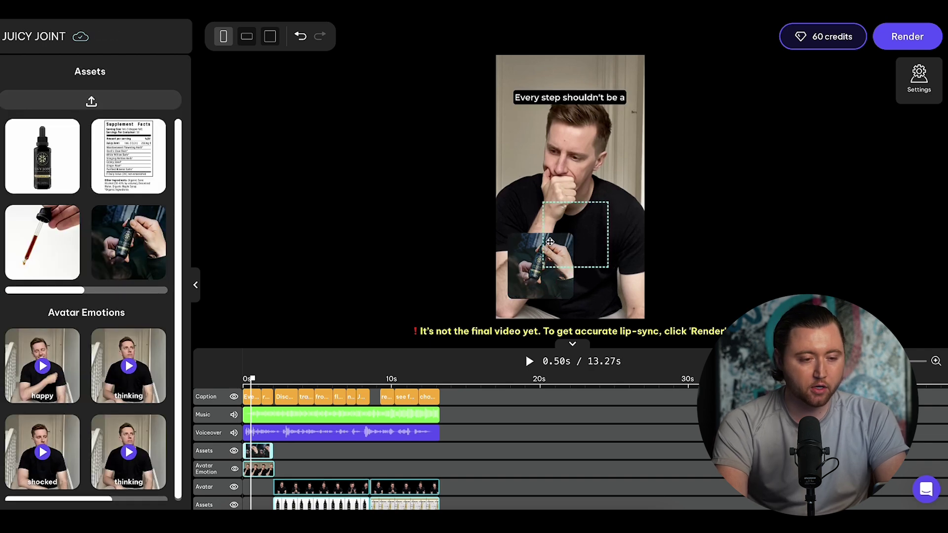
{"action": "mouse_move", "coordinate": [550, 242]}
{"action": "left_mouse_down"}
{"action": "mouse_move", "coordinate": [519, 207]}
{"action": "mouse_move", "coordinate": [536, 144]}
{"action": "mouse_move", "coordinate": [549, 260]}
{"action": "mouse_move", "coordinate": [536, 242]}
{"action": "left_mouse_up"}
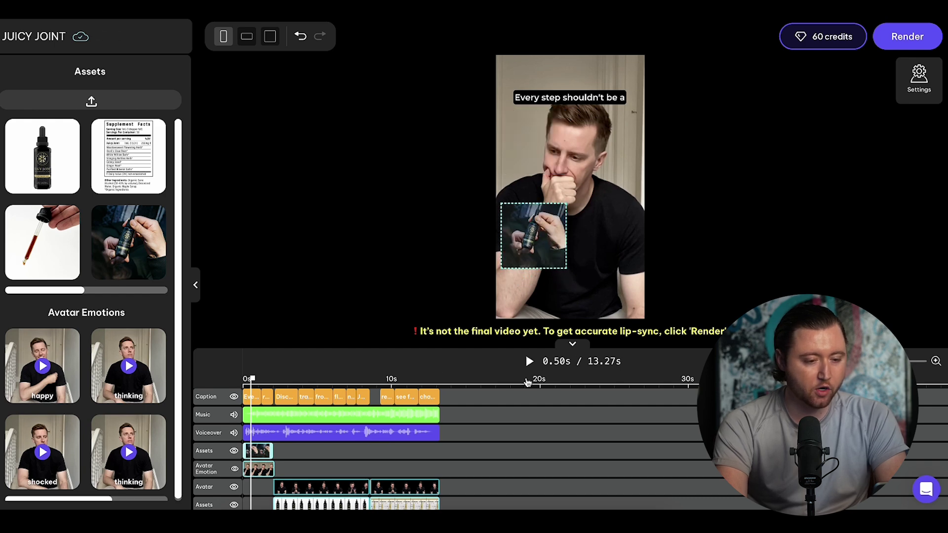
{"action": "left_click", "coordinate": [528, 363]}
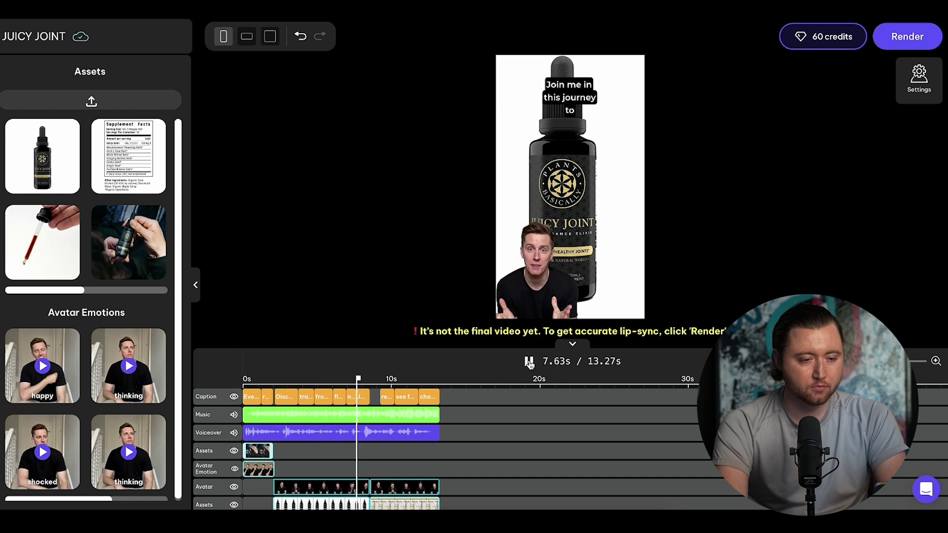
{"action": "left_click", "coordinate": [530, 363]}
Step: Switch the captions to the teal uppercase subtitle style and widen the caption box to two lines
{"action": "left_click", "coordinate": [544, 104]}
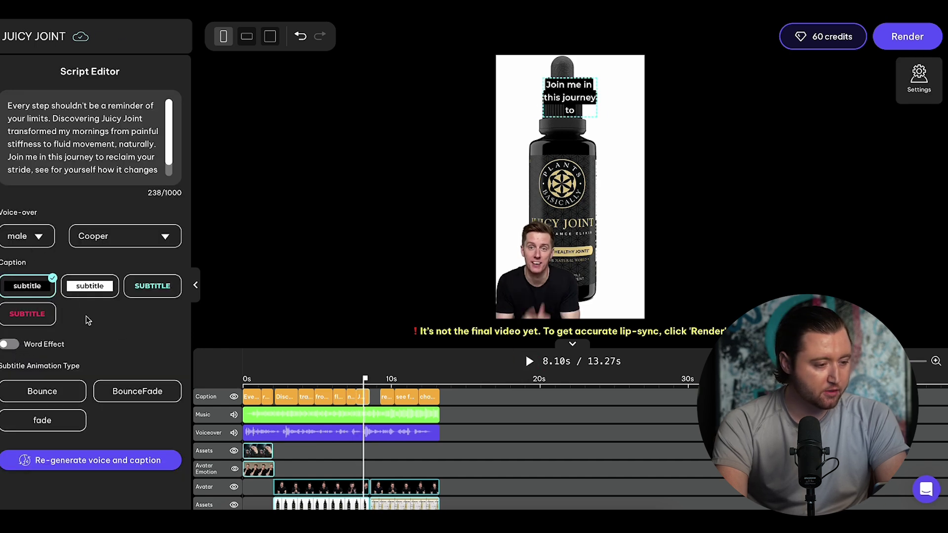
{"action": "left_click", "coordinate": [30, 316]}
{"action": "left_click", "coordinate": [138, 298]}
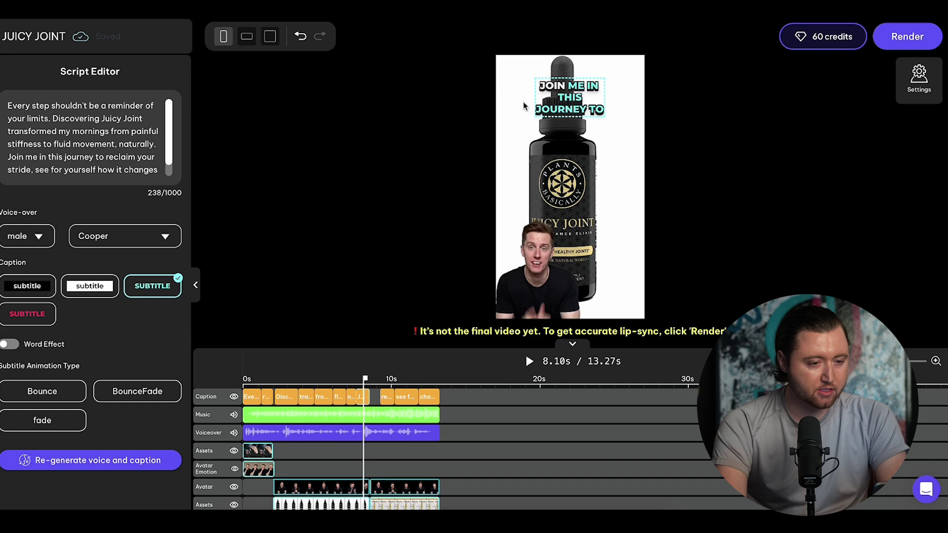
{"action": "left_click_drag", "start_coordinate": [506, 96], "coordinate": [496, 97]}
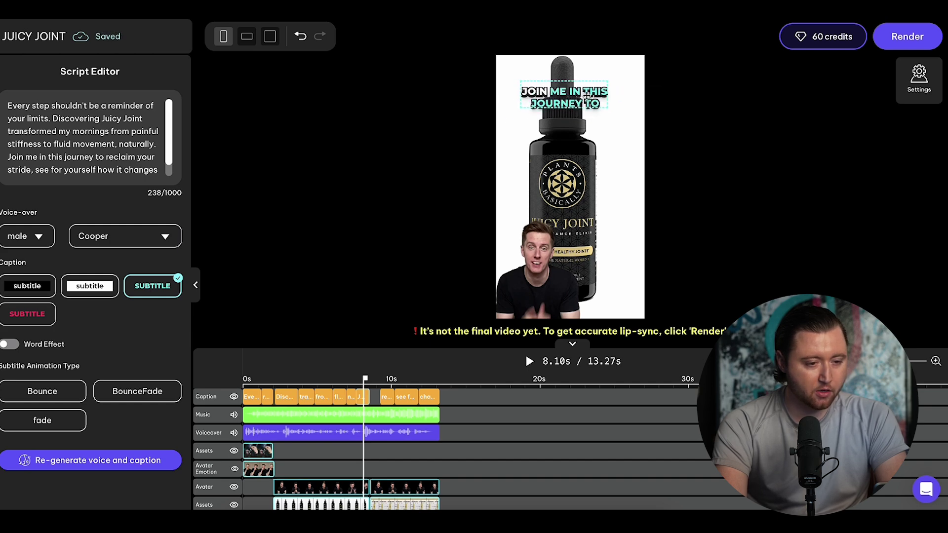
{"action": "left_click_drag", "start_coordinate": [586, 95], "coordinate": [584, 96]}
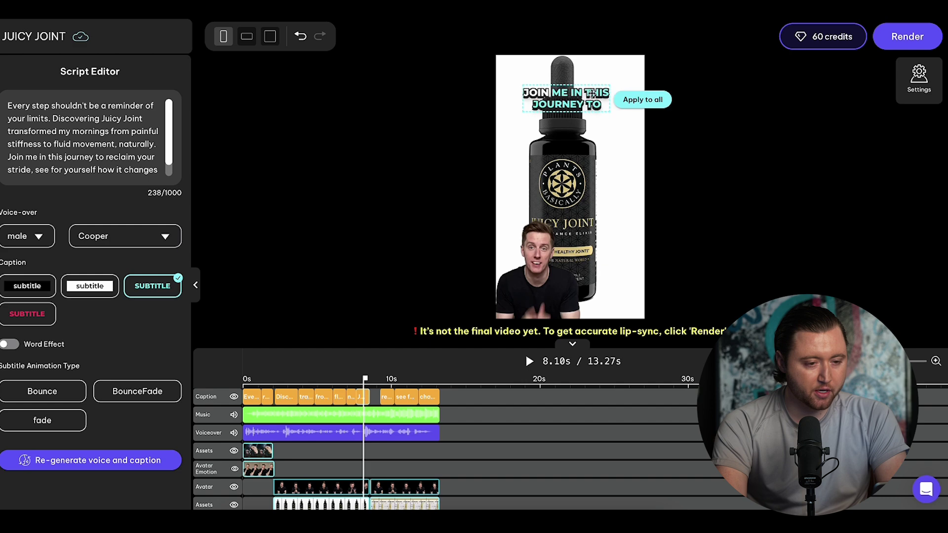
Step: Replay the preview, inspect the 'See for yourself how it' caption, and undo its accidental move
{"action": "left_click", "coordinate": [252, 381]}
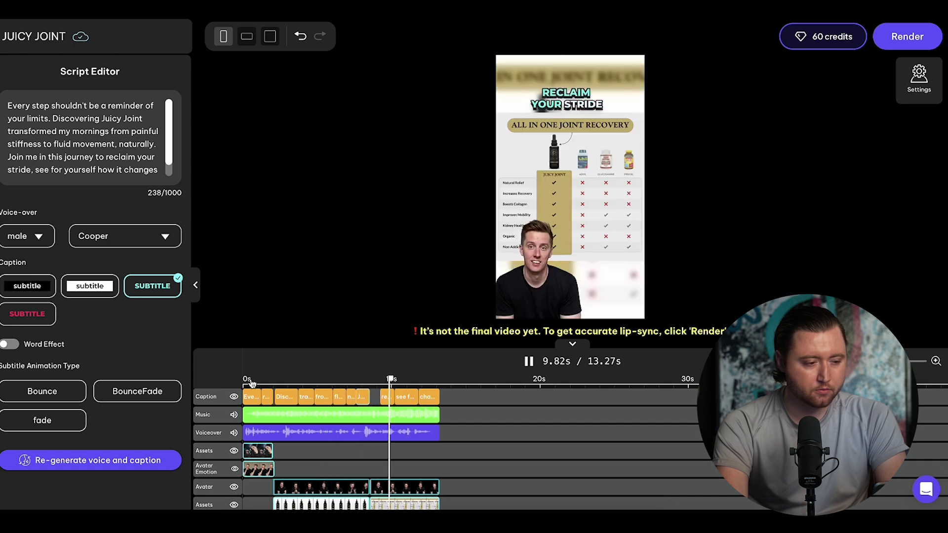
{"action": "key", "text": "space"}
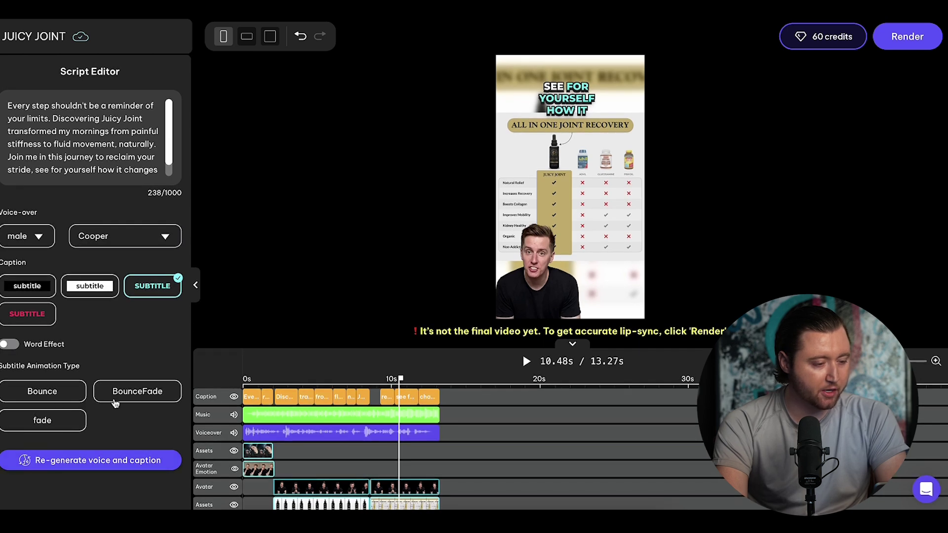
{"action": "left_click", "coordinate": [577, 104]}
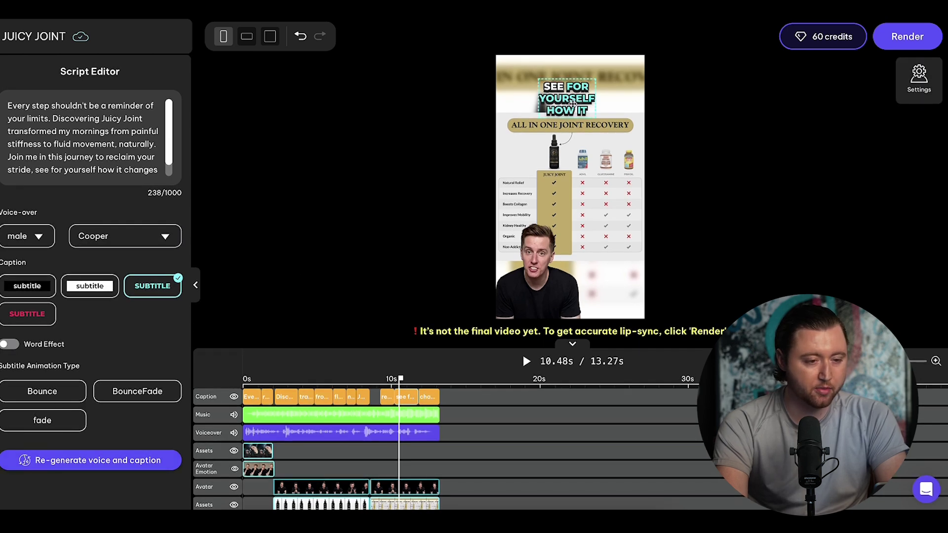
{"action": "left_click_drag", "start_coordinate": [531, 100], "coordinate": [529, 100]}
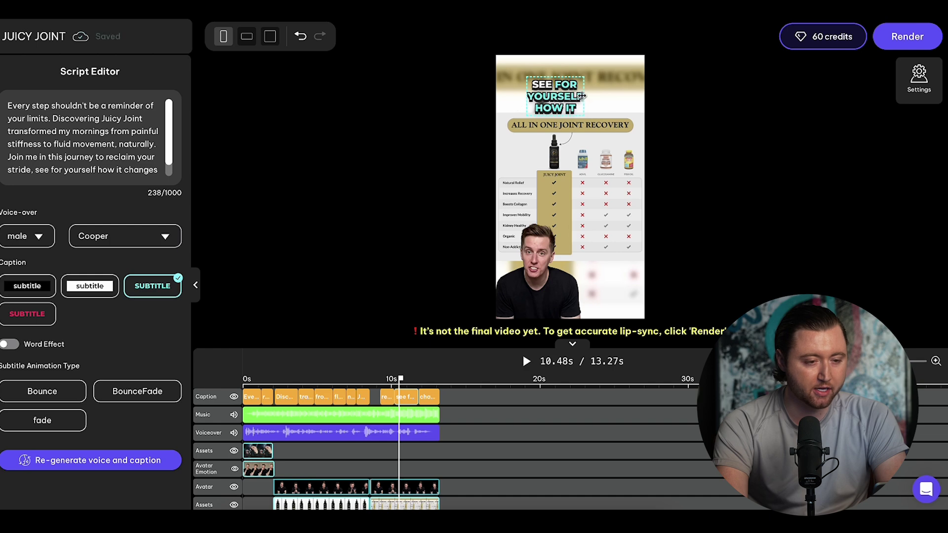
{"action": "key", "text": "ctrl+z"}
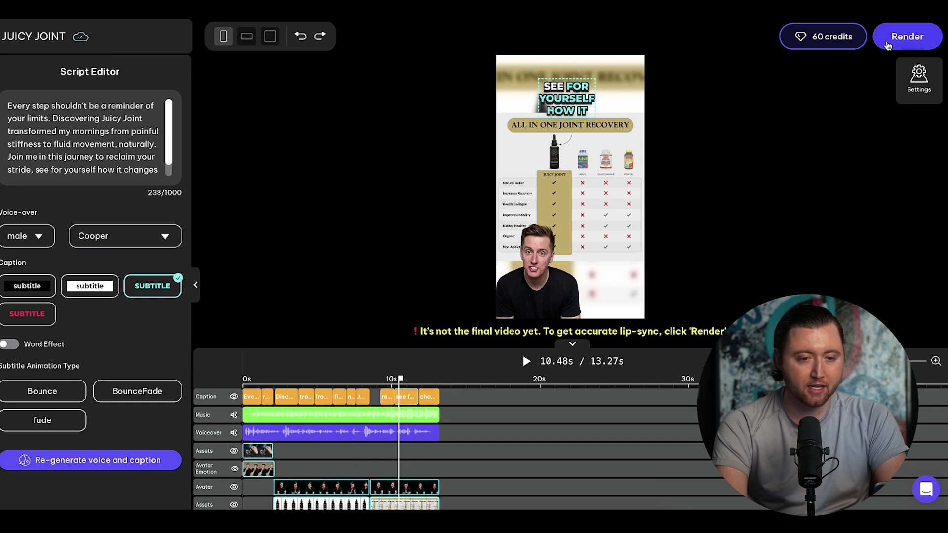
Step: Render the 13-second JUICY JOINT ad, play it from Past Projects, and download the video
{"action": "left_click", "coordinate": [908, 36]}
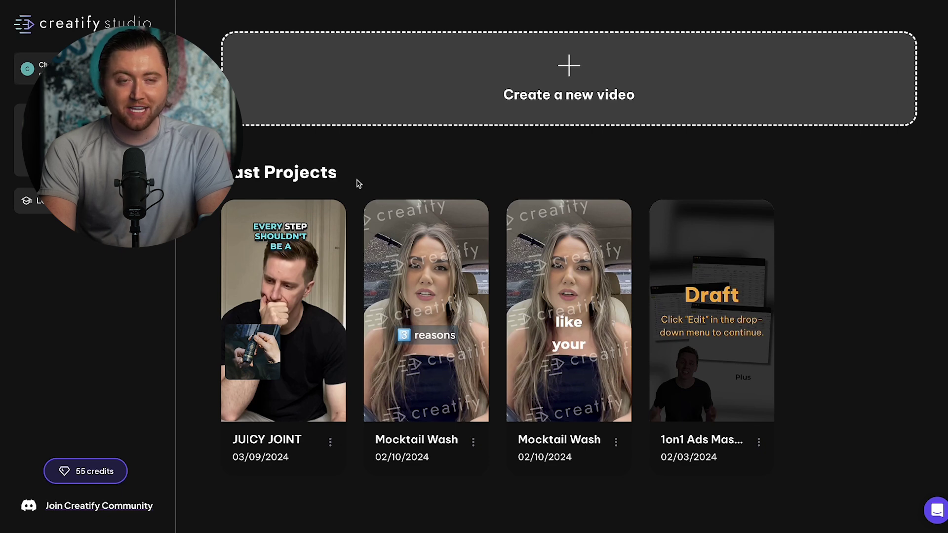
{"action": "left_click", "coordinate": [298, 314]}
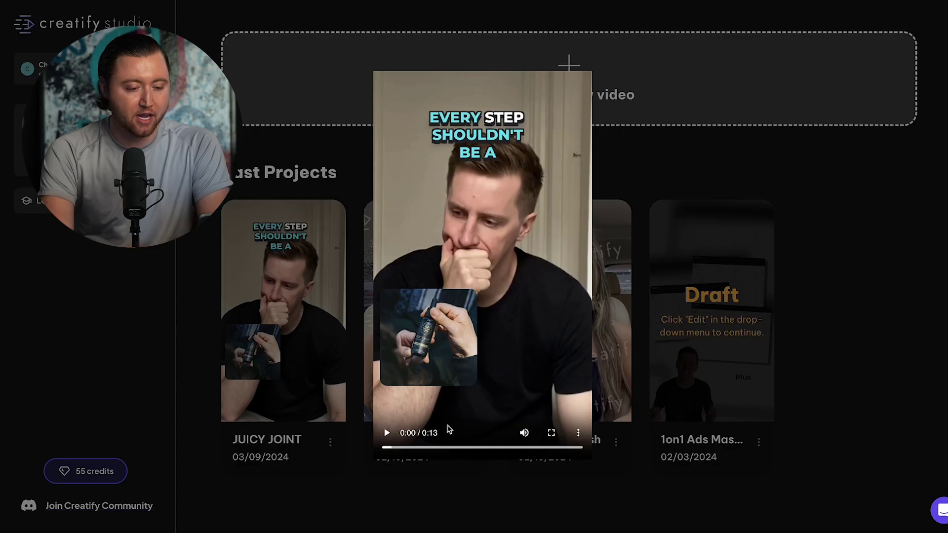
{"action": "left_click", "coordinate": [578, 433]}
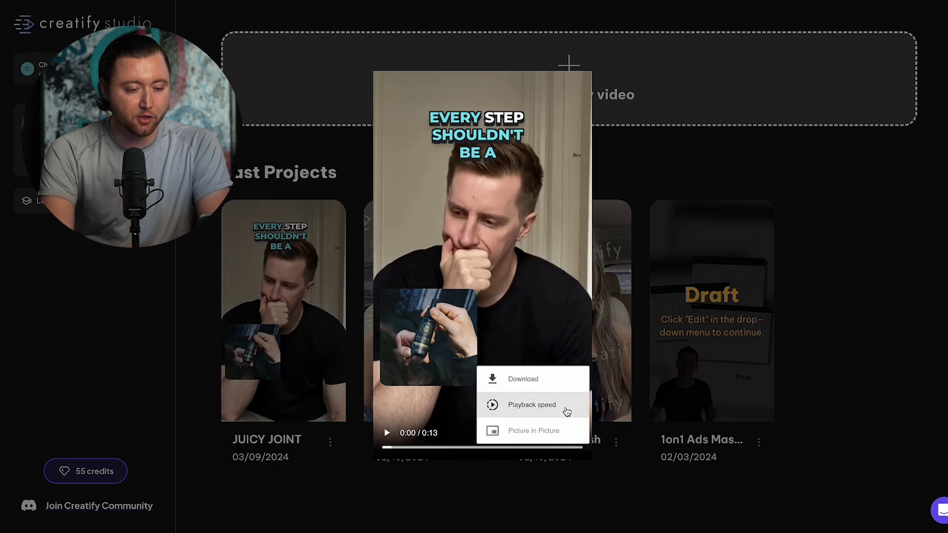
{"action": "left_click", "coordinate": [540, 386]}
{"action": "left_click", "coordinate": [806, 40]}
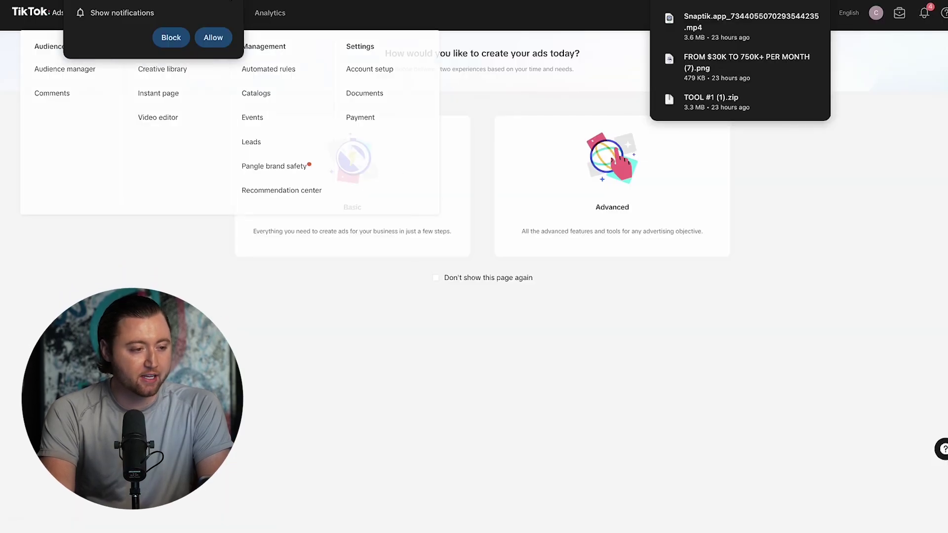
Step: Start an Advanced campaign with a Product sales objective named 'Interest Testing Campaign'
{"action": "left_click", "coordinate": [585, 106]}
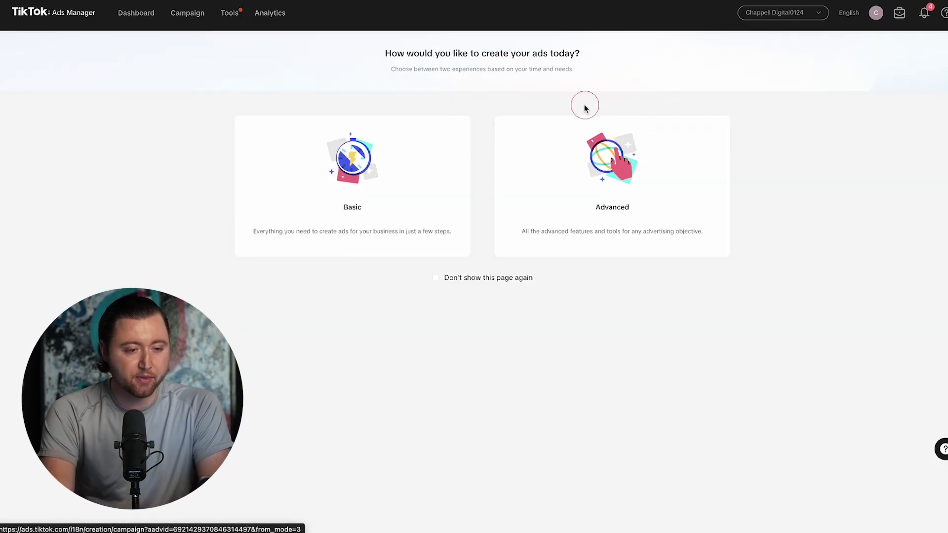
{"action": "left_click", "coordinate": [587, 186]}
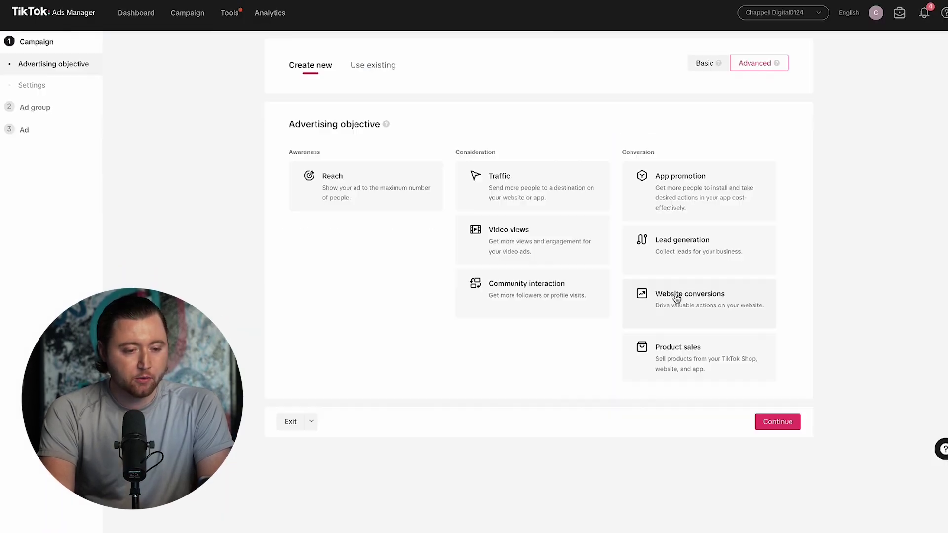
{"action": "left_click", "coordinate": [690, 370]}
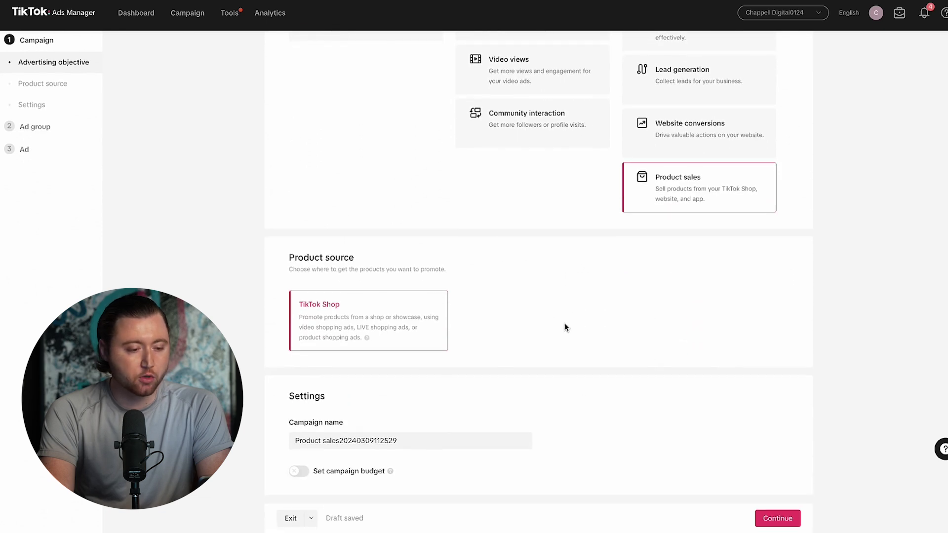
{"action": "left_click_drag", "start_coordinate": [438, 447], "coordinate": [268, 447]}
{"action": "type", "text": "Int"}
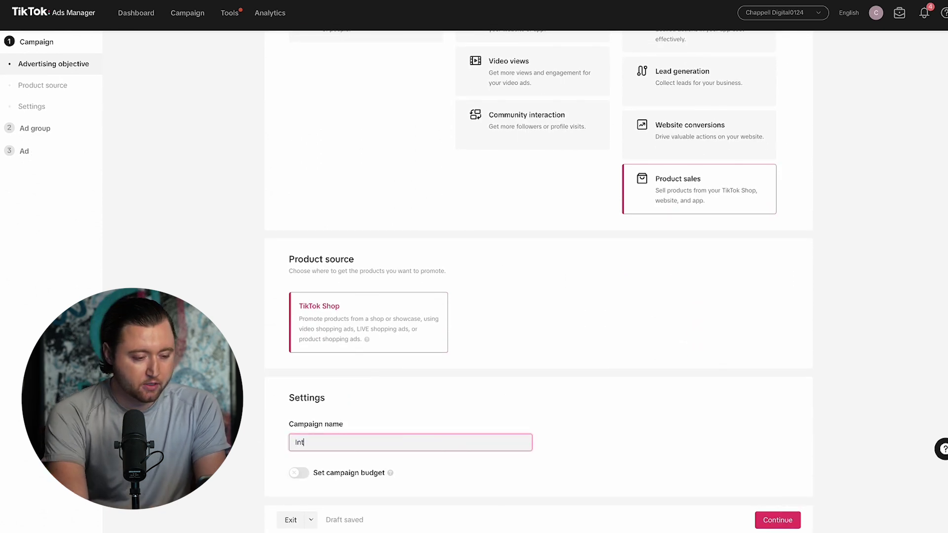
{"action": "type", "text": "erest Testing Campaign"}
{"action": "left_click", "coordinate": [464, 402]}
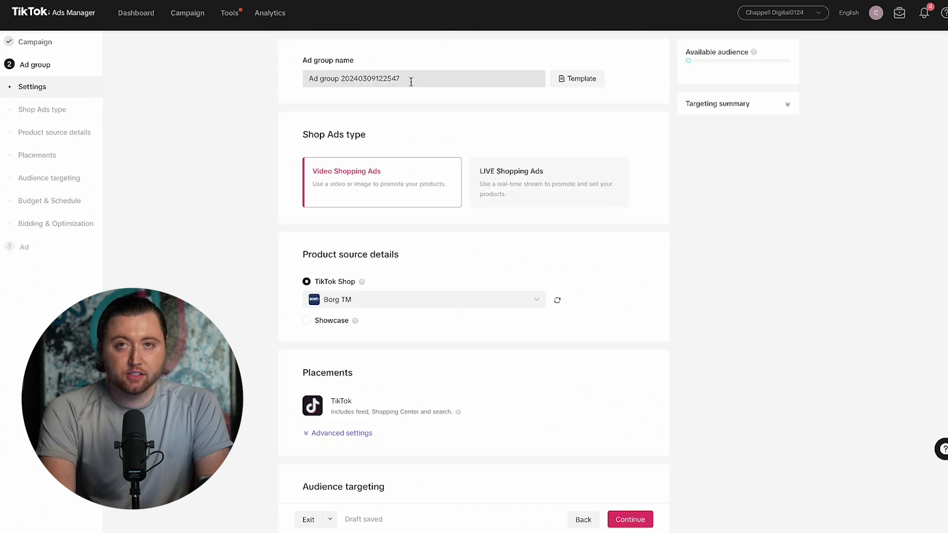
Step: Change the objective to Website conversions, confirming the reset, and re-enter the Interest Testing Campaign name
{"action": "mouse_move", "coordinate": [355, 320]}
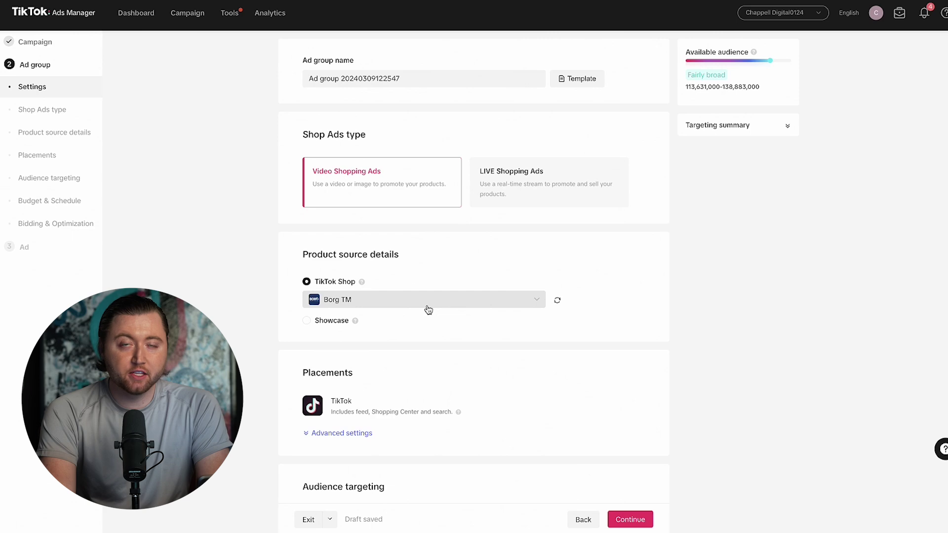
{"action": "left_click", "coordinate": [10, 44]}
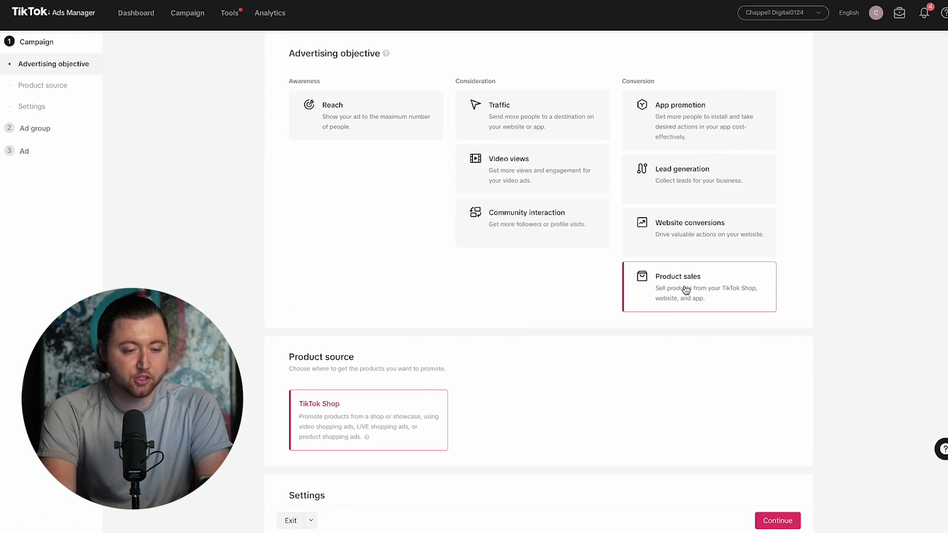
{"action": "left_click", "coordinate": [681, 236]}
{"action": "left_click", "coordinate": [575, 291]}
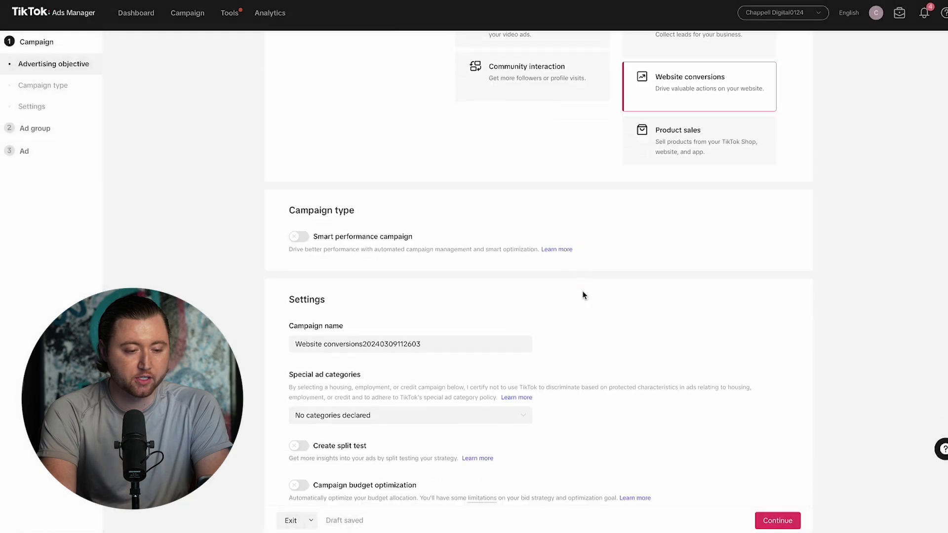
{"action": "scroll", "coordinate": [395, 291], "scroll_direction": "down", "scroll_amount": 2}
{"action": "triple_click", "coordinate": [316, 291]}
{"action": "type", "text": "Intest"}
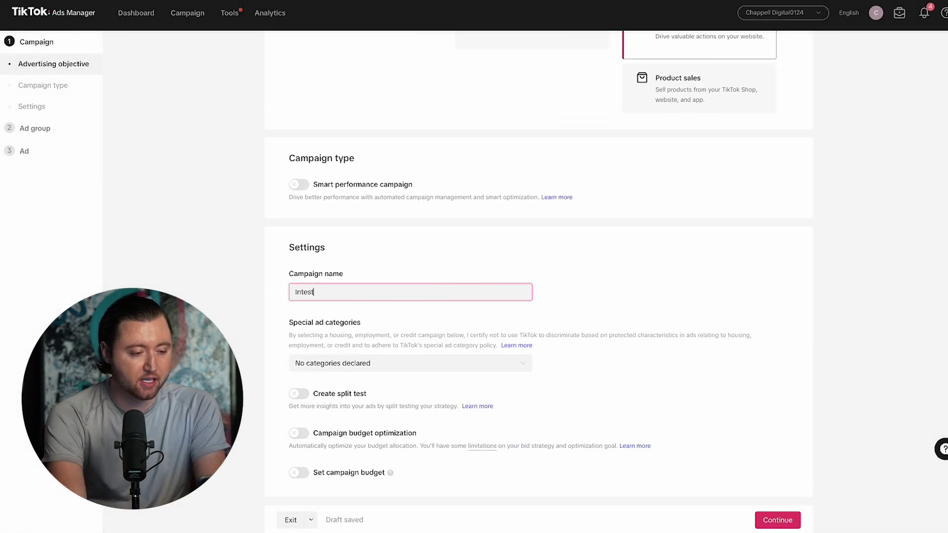
{"action": "type", "text": "rest Testing Campaign"}
{"action": "left_click", "coordinate": [569, 275]}
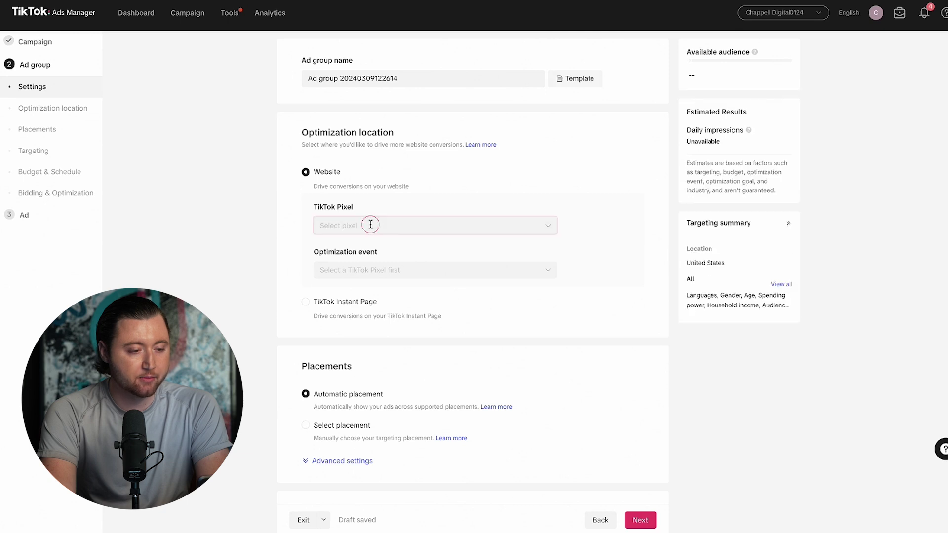
Step: Optimize the ad group for Complete Payment via the account's TikTok Pixel and name it 'Broad'
{"action": "left_click", "coordinate": [370, 225]}
{"action": "left_click", "coordinate": [383, 271]}
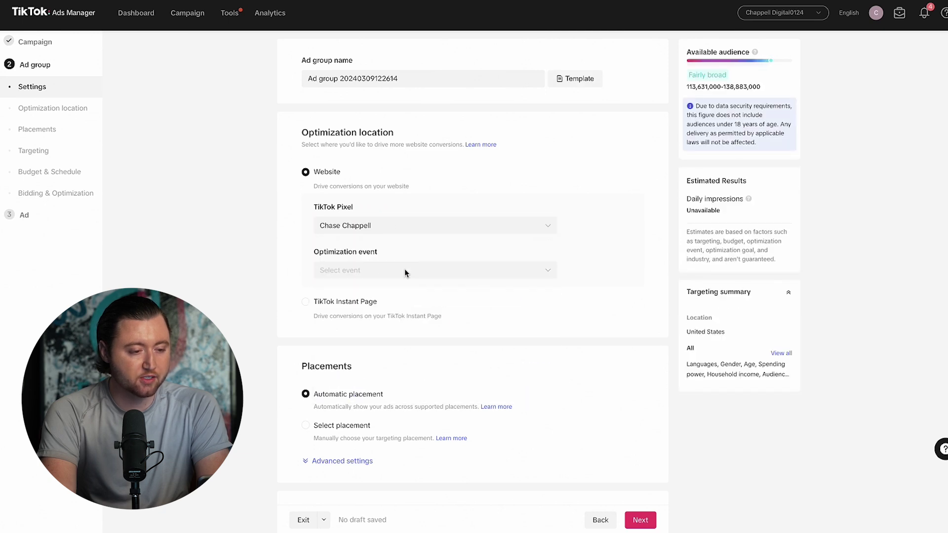
{"action": "left_click", "coordinate": [404, 272]}
{"action": "left_click", "coordinate": [414, 296]}
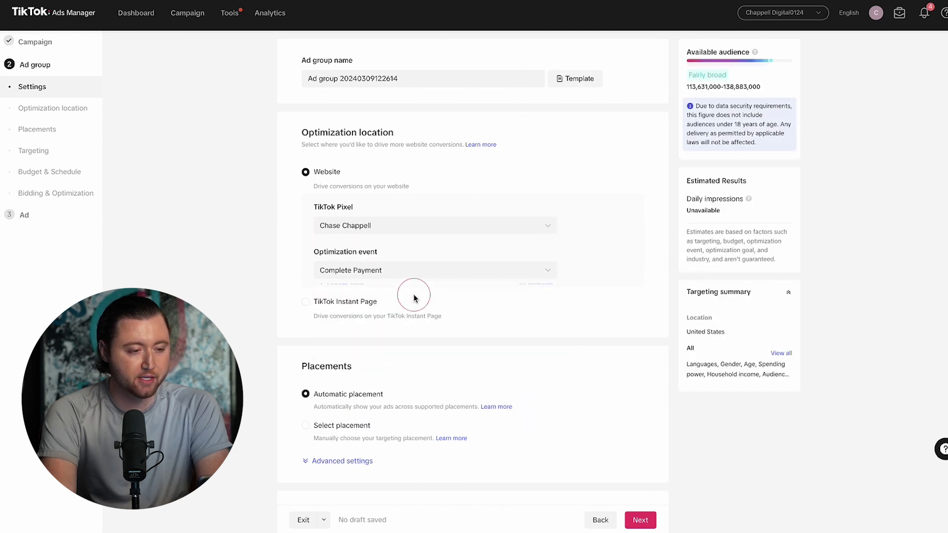
{"action": "triple_click", "coordinate": [423, 79]}
{"action": "type", "text": "Broad"}
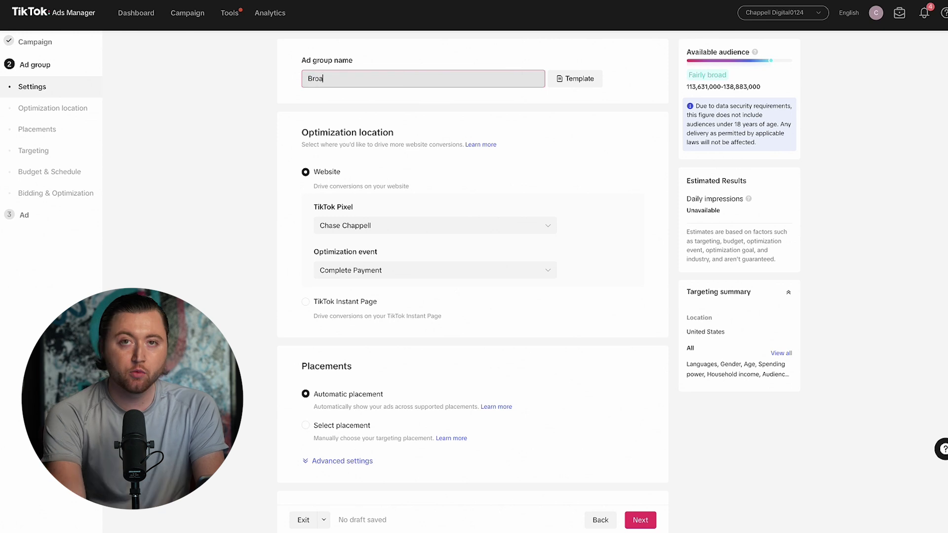
{"action": "left_click", "coordinate": [415, 119]}
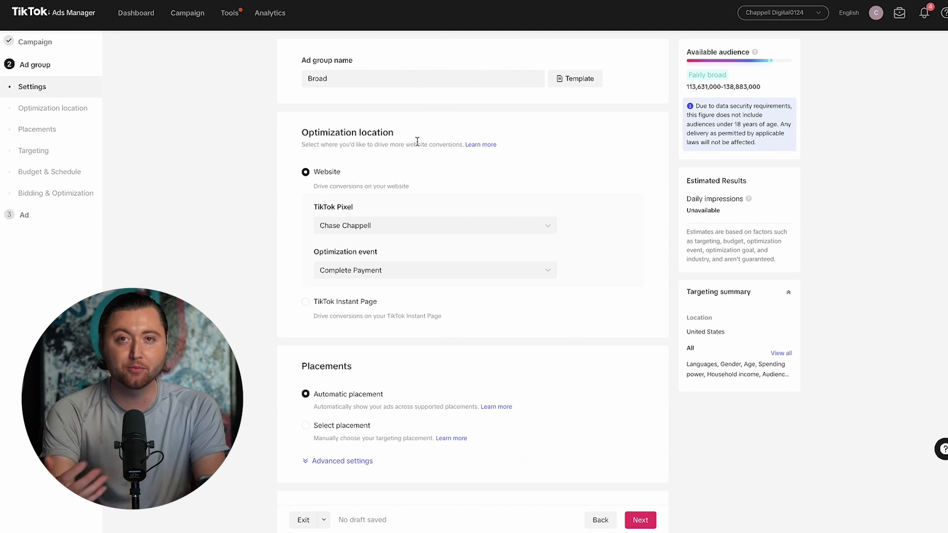
Step: Choose manual placement limited to TikTok and expand the comment, download and sharing settings
{"action": "scroll", "coordinate": [401, 273], "scroll_direction": "down", "scroll_amount": 2}
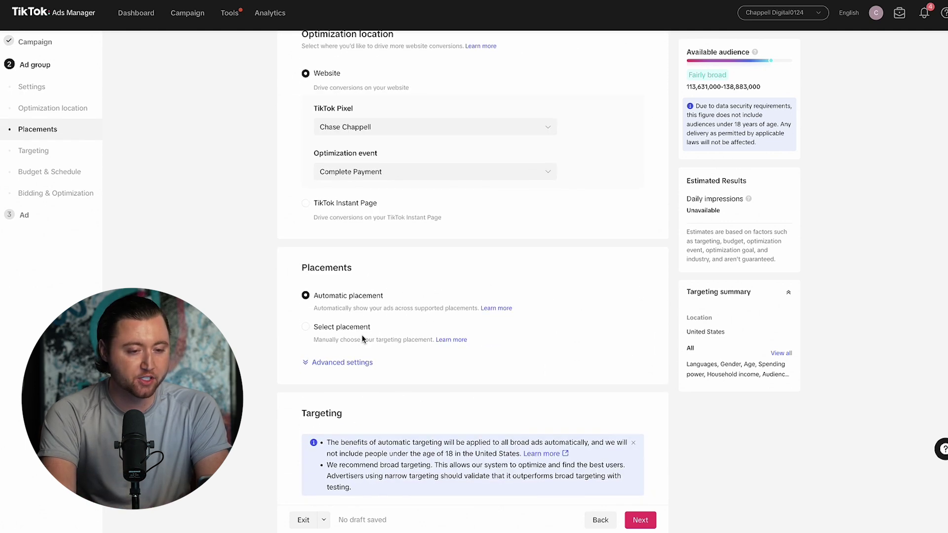
{"action": "scroll", "coordinate": [362, 339], "scroll_direction": "down", "scroll_amount": 1}
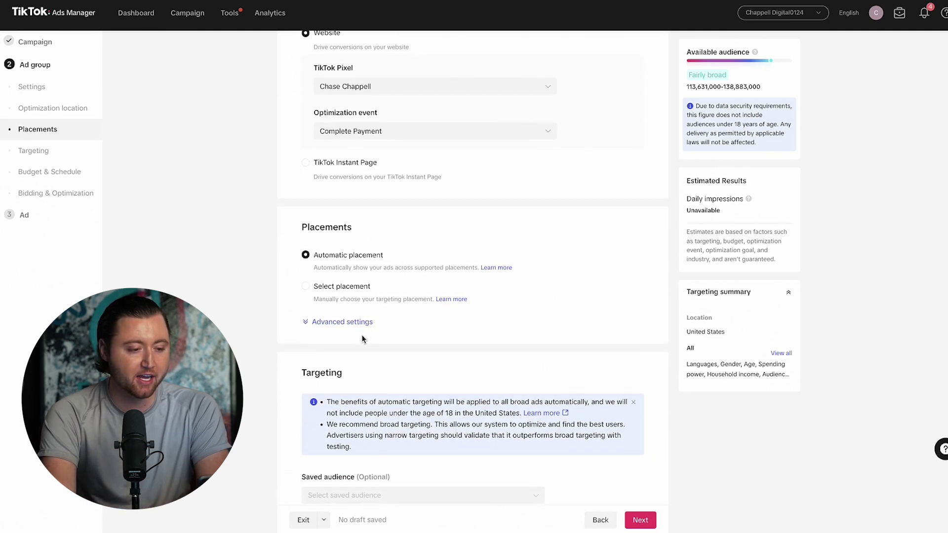
{"action": "left_click", "coordinate": [306, 287]}
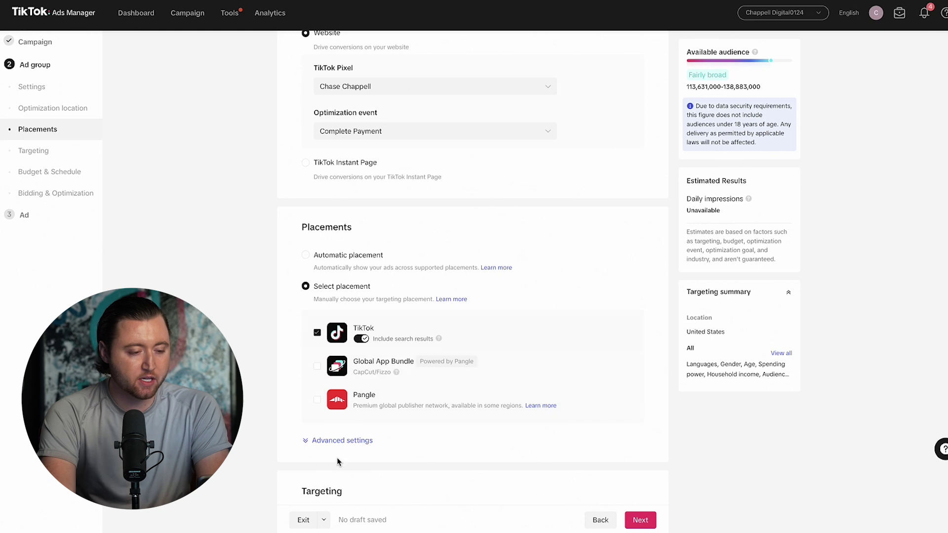
{"action": "left_click", "coordinate": [335, 443]}
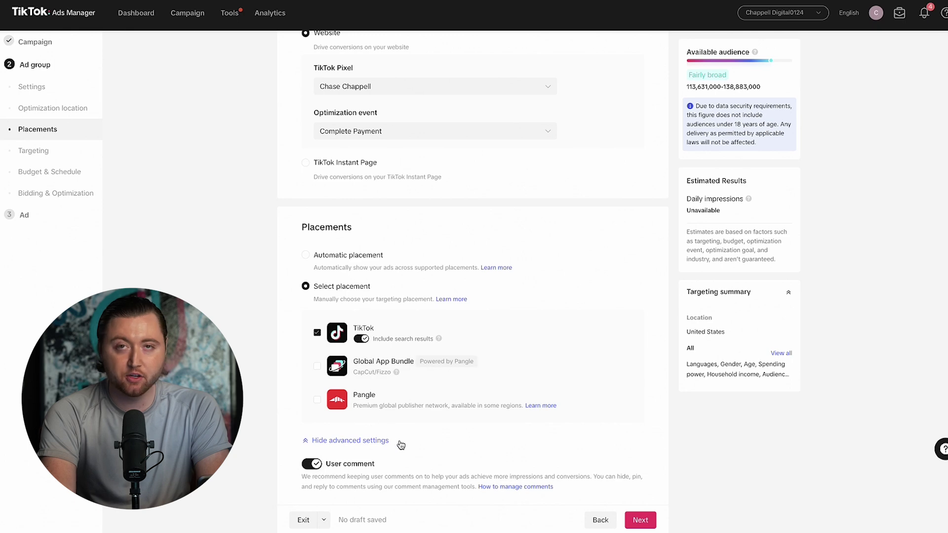
{"action": "scroll", "coordinate": [422, 378], "scroll_direction": "down", "scroll_amount": 3}
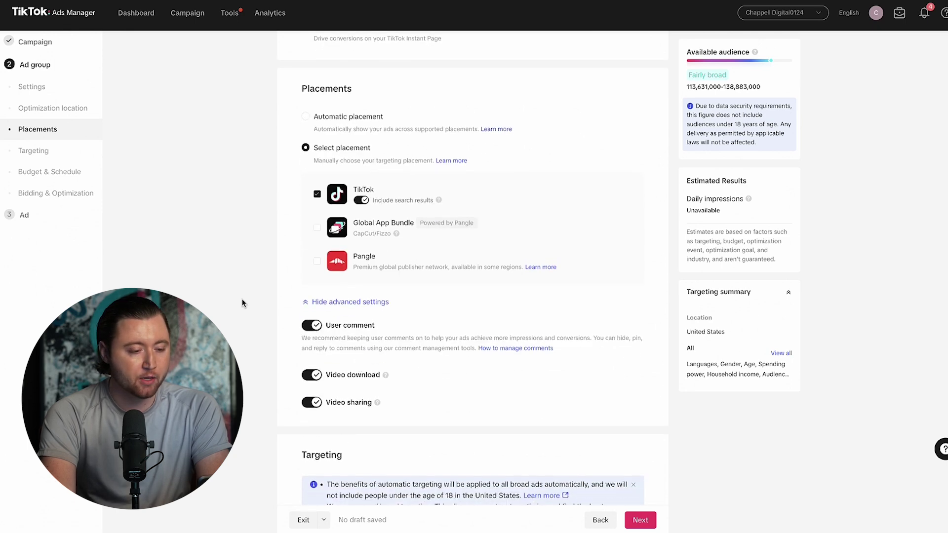
{"action": "scroll", "coordinate": [387, 334], "scroll_direction": "down", "scroll_amount": 7}
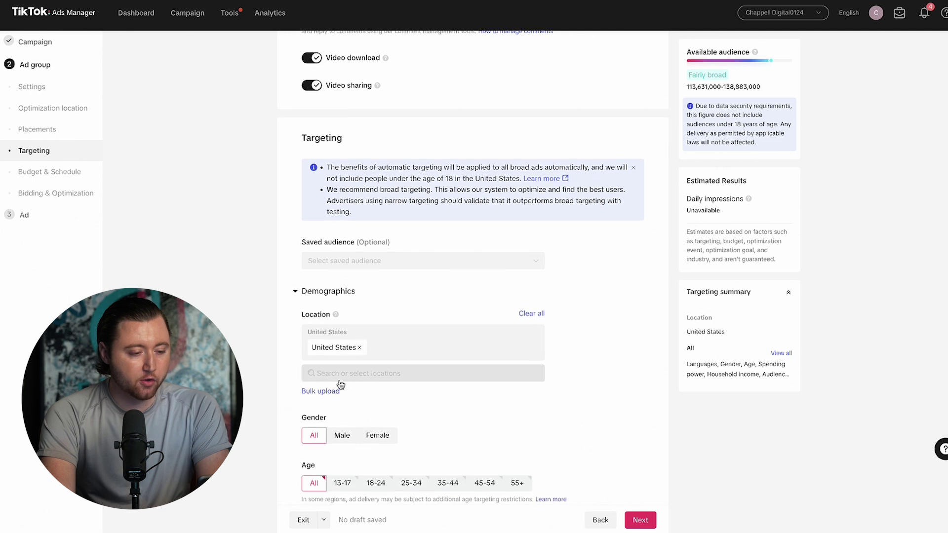
{"action": "scroll", "coordinate": [316, 385], "scroll_direction": "down", "scroll_amount": 2}
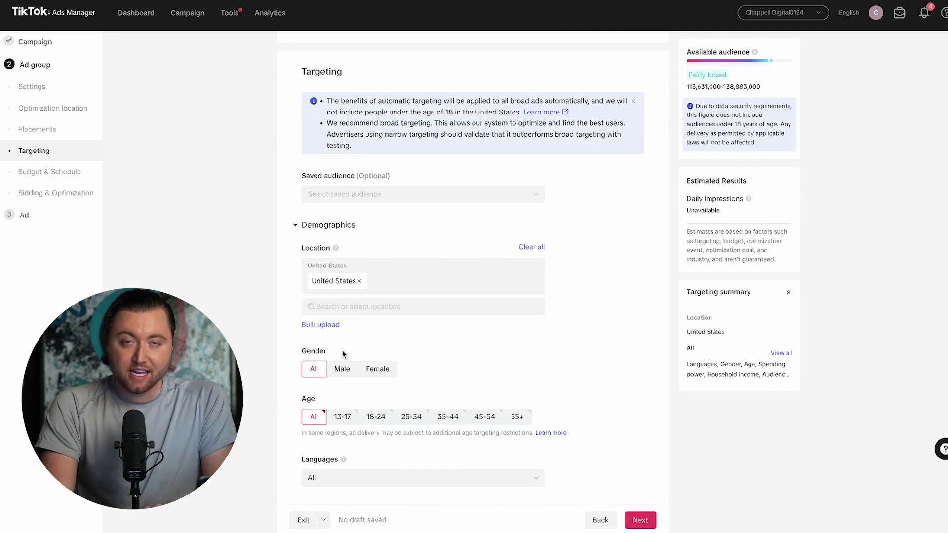
Step: Target the 18-24, 25-34, 35-44 and 55+ age groups
{"action": "scroll", "coordinate": [375, 390], "scroll_direction": "down", "scroll_amount": 1}
{"action": "left_click", "coordinate": [375, 378]}
{"action": "left_click", "coordinate": [412, 378]}
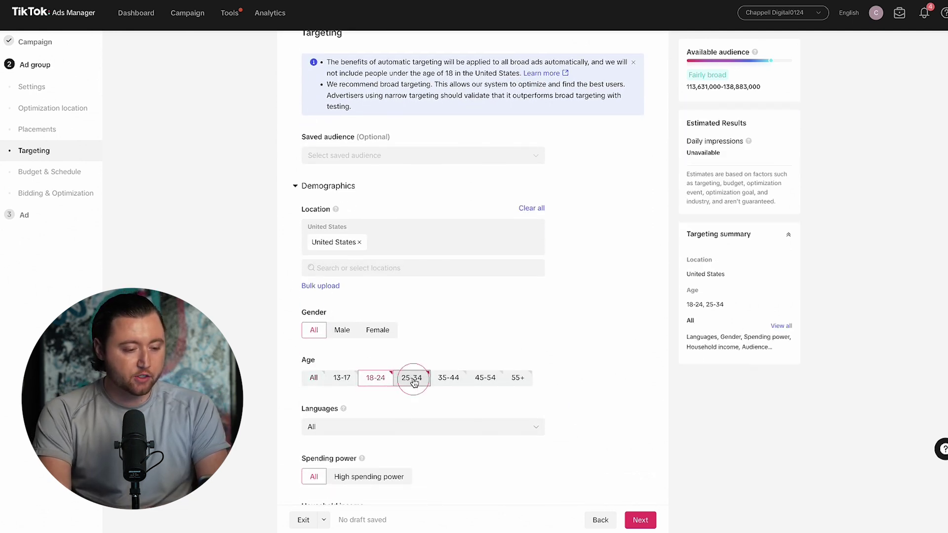
{"action": "left_click", "coordinate": [448, 379]}
{"action": "left_click", "coordinate": [510, 379]}
Step: Lower the ad group's daily budget from 70.00 to 20.00 USD
{"action": "scroll", "coordinate": [403, 435], "scroll_direction": "down", "scroll_amount": 4}
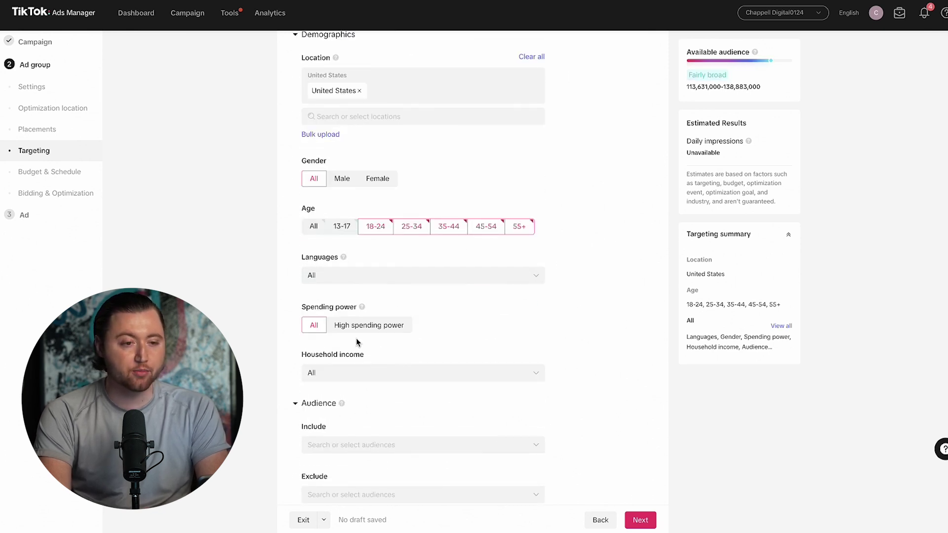
{"action": "scroll", "coordinate": [386, 351], "scroll_direction": "down", "scroll_amount": 4}
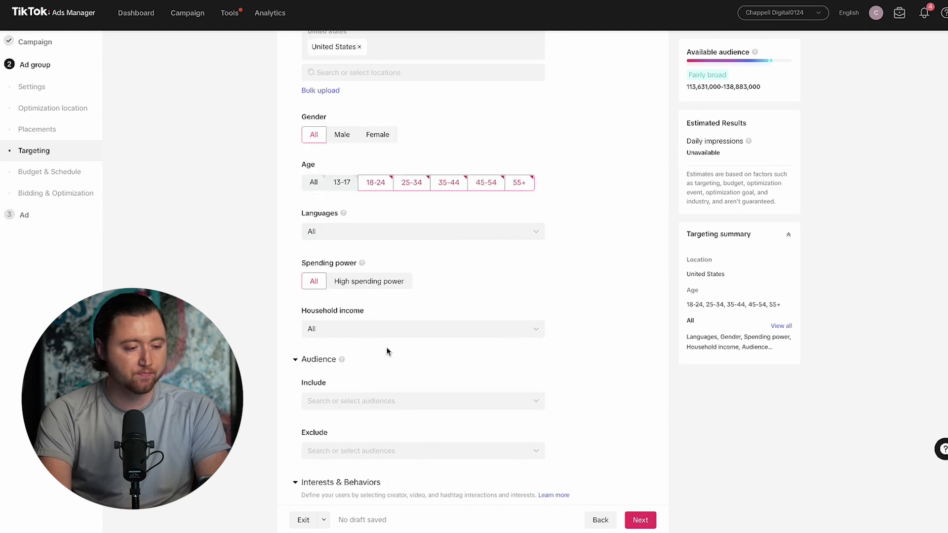
{"action": "scroll", "coordinate": [357, 381], "scroll_direction": "down", "scroll_amount": 5}
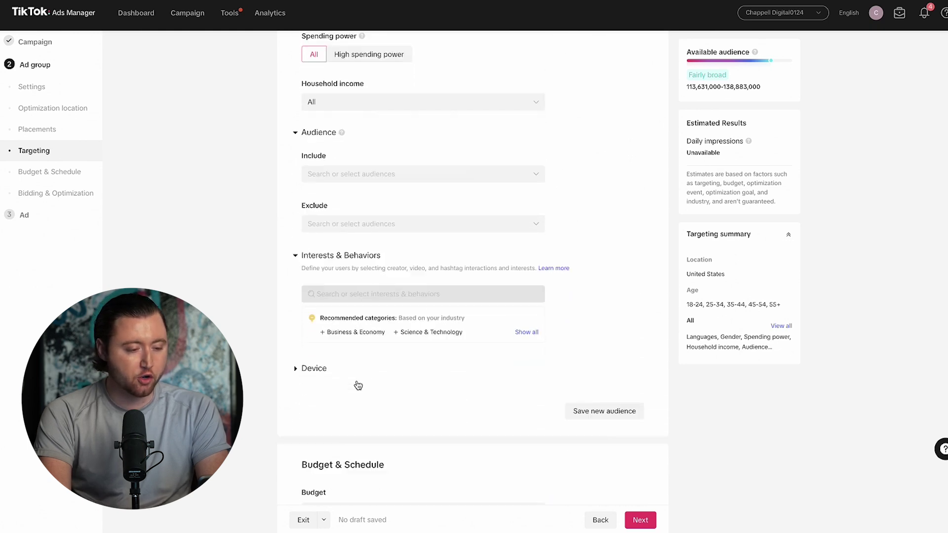
{"action": "double_click", "coordinate": [464, 392]}
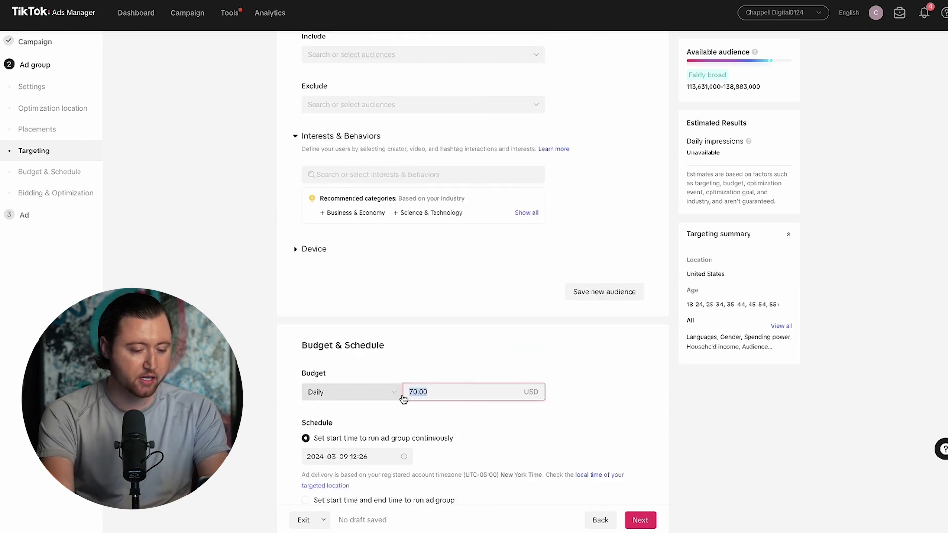
{"action": "type", "text": "20"}
{"action": "left_click", "coordinate": [447, 364]}
{"action": "scroll", "coordinate": [444, 404], "scroll_direction": "down", "scroll_amount": 4}
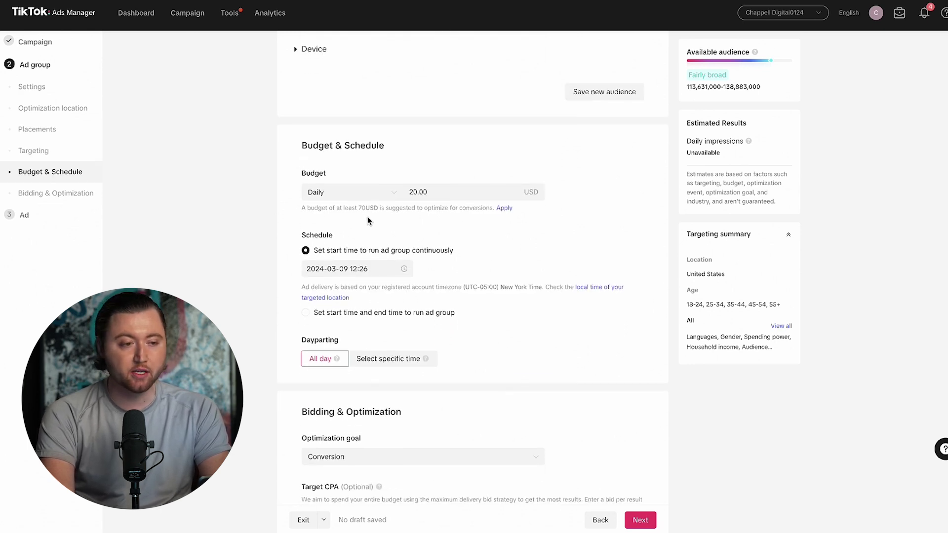
{"action": "scroll", "coordinate": [367, 217], "scroll_direction": "down", "scroll_amount": 3}
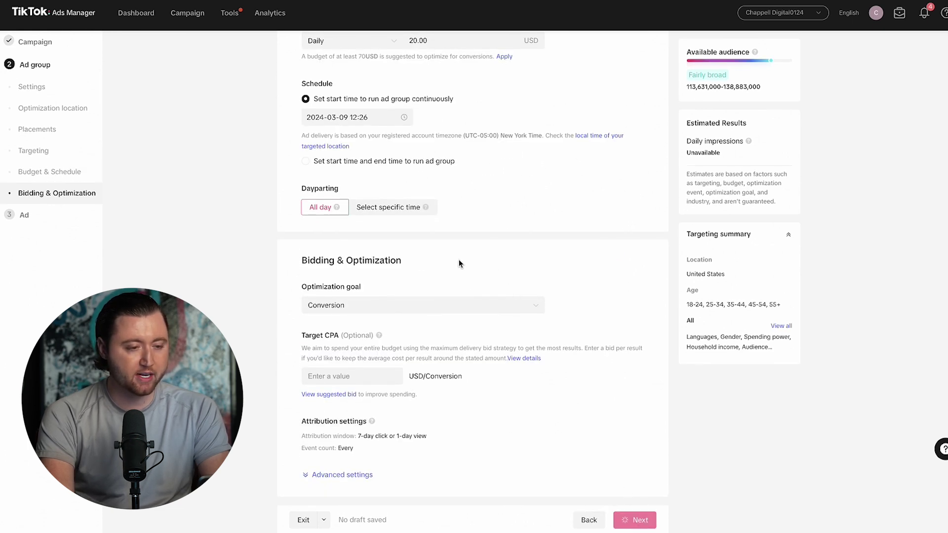
Step: Clear the auto-generated ad name
{"action": "scroll", "coordinate": [364, 275], "scroll_direction": "down", "scroll_amount": 2}
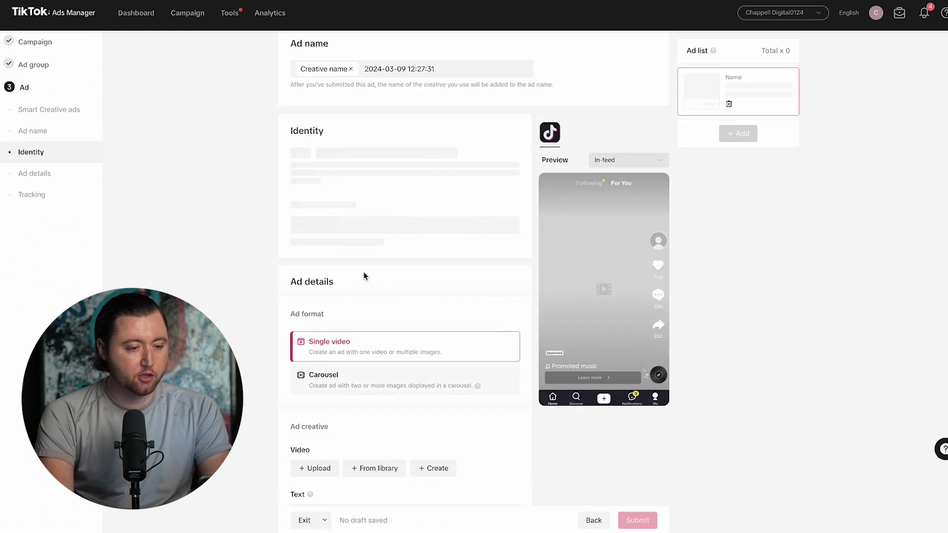
{"action": "scroll", "coordinate": [364, 276], "scroll_direction": "up", "scroll_amount": 1}
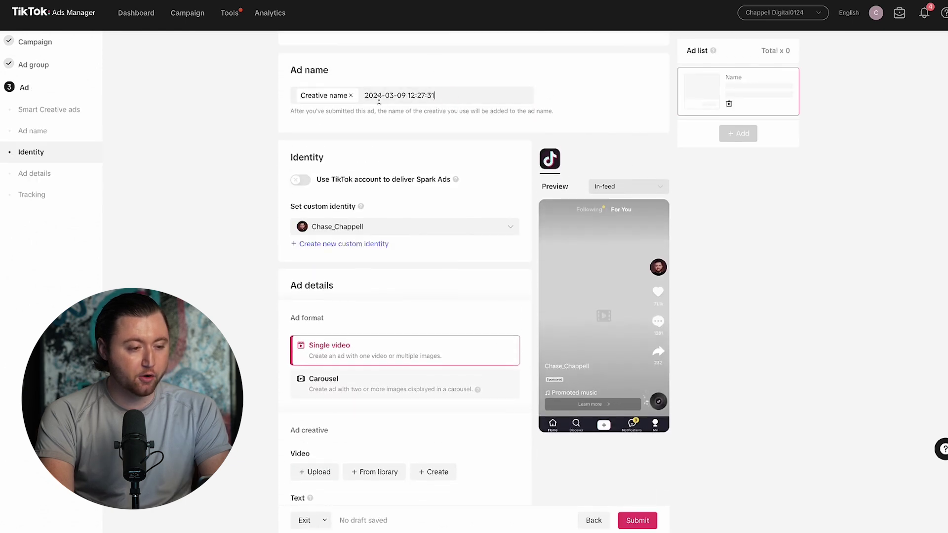
{"action": "key", "text": "ctrl+a"}
{"action": "key", "text": "BackSpace"}
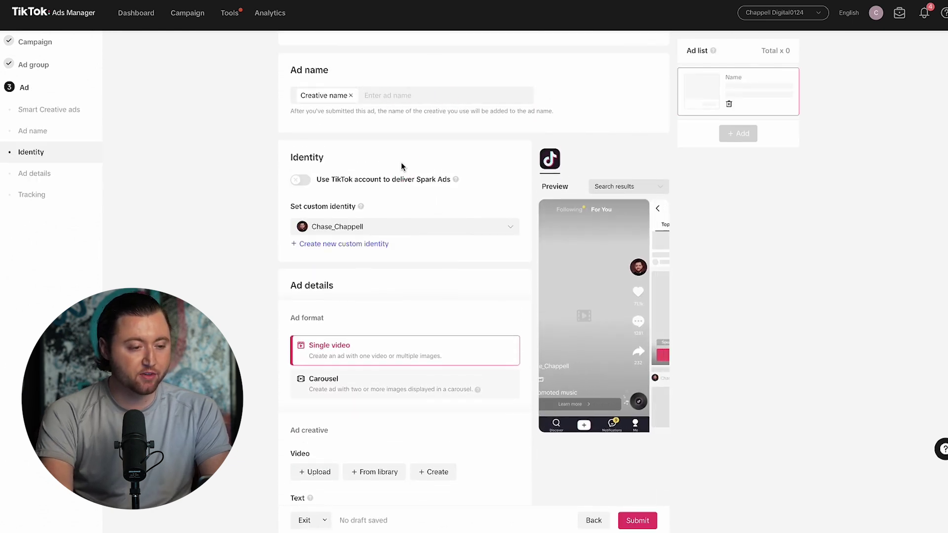
Step: Upload output.mp4 (1080 × 1920) as the ad's video creative
{"action": "scroll", "coordinate": [401, 167], "scroll_direction": "down", "scroll_amount": 3}
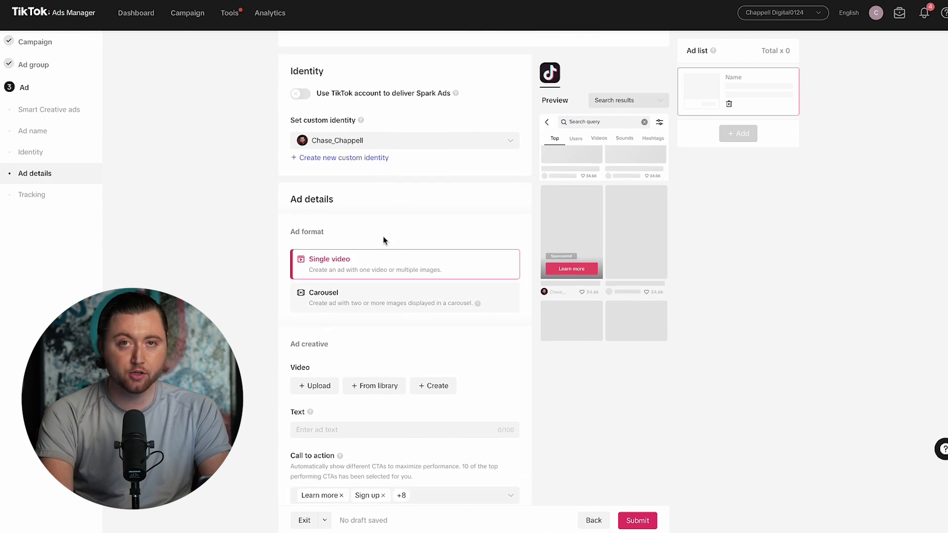
{"action": "scroll", "coordinate": [385, 241], "scroll_direction": "down", "scroll_amount": 1}
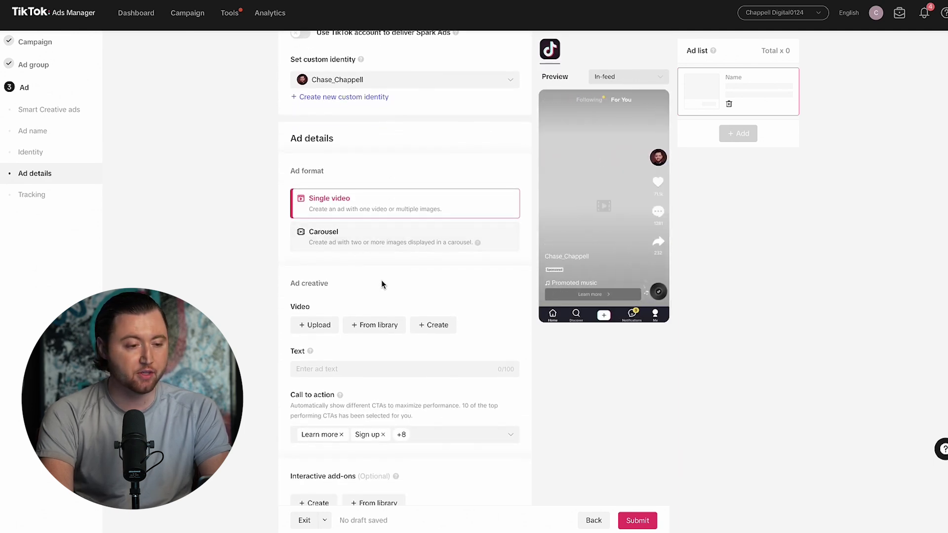
{"action": "left_click", "coordinate": [321, 326]}
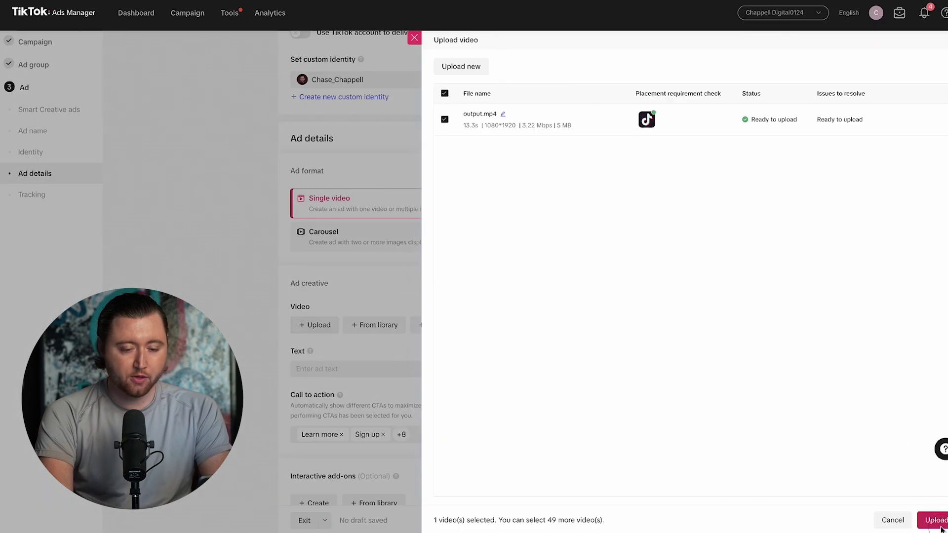
{"action": "left_click", "coordinate": [940, 525]}
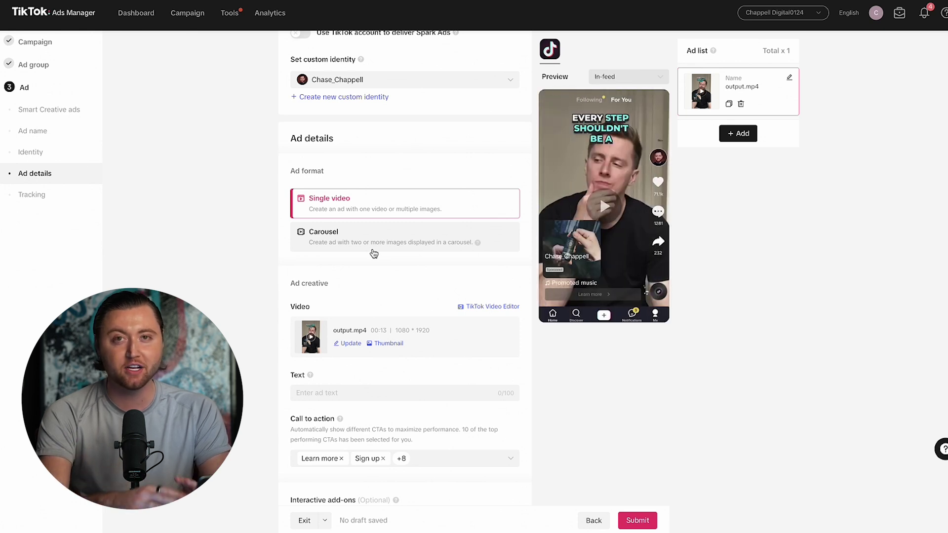
Step: Enter the ad text 'Free Shipping + 10% OFF First Order'
{"action": "scroll", "coordinate": [356, 321], "scroll_direction": "down", "scroll_amount": 1}
{"action": "left_click", "coordinate": [336, 391]}
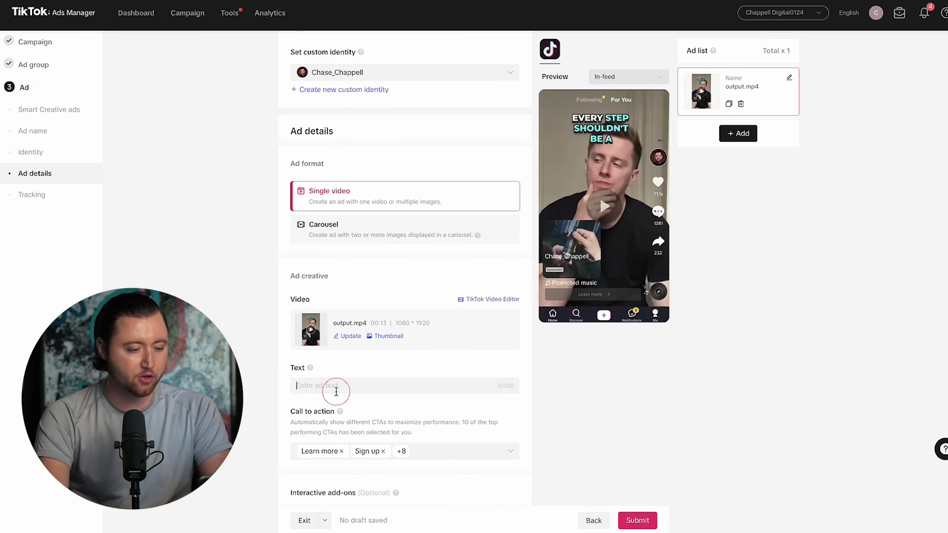
{"action": "scroll", "coordinate": [422, 345], "scroll_direction": "down", "scroll_amount": 1}
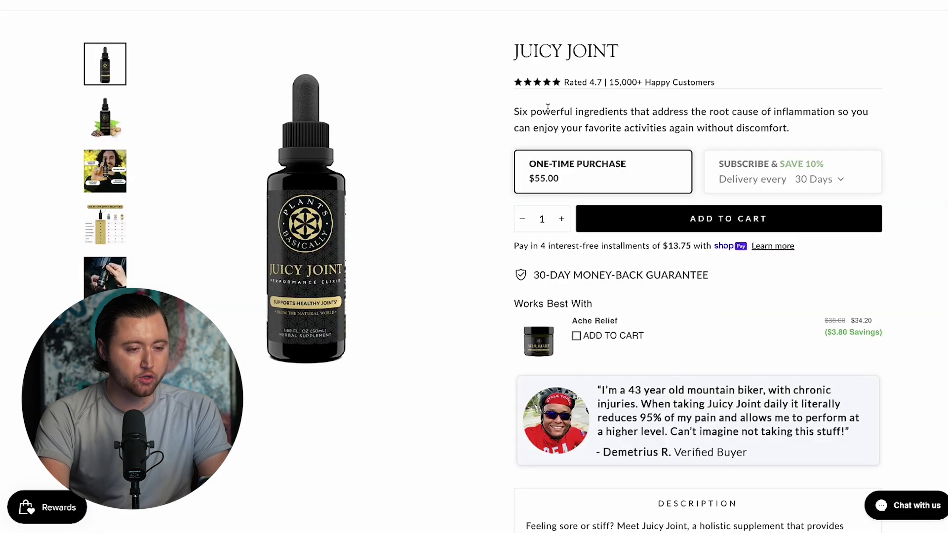
{"action": "scroll", "coordinate": [568, 104], "scroll_direction": "up", "scroll_amount": 1}
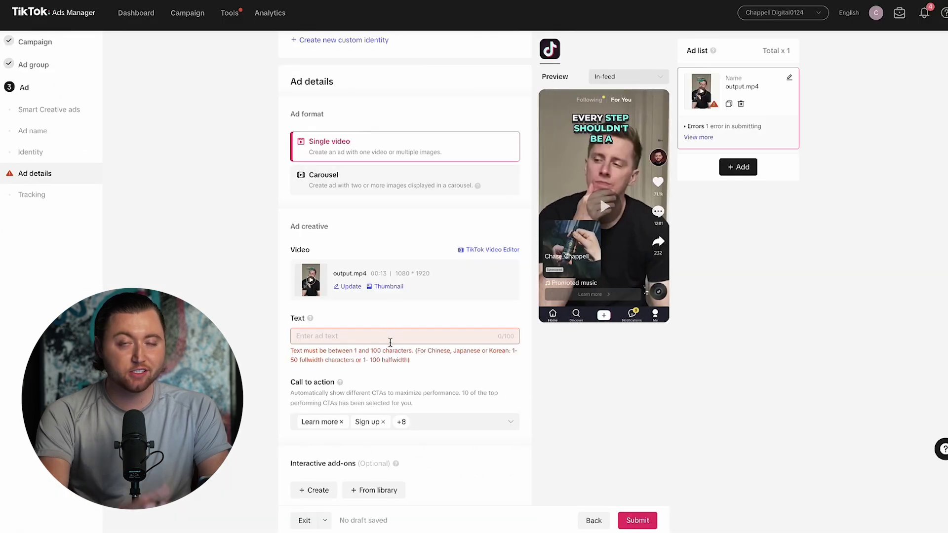
{"action": "left_click", "coordinate": [390, 340]}
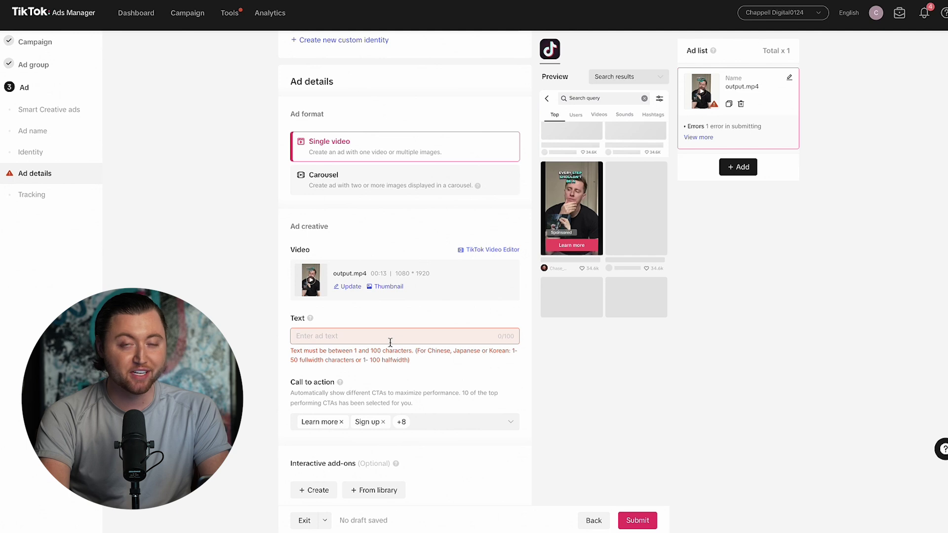
{"action": "type", "text": "Free"}
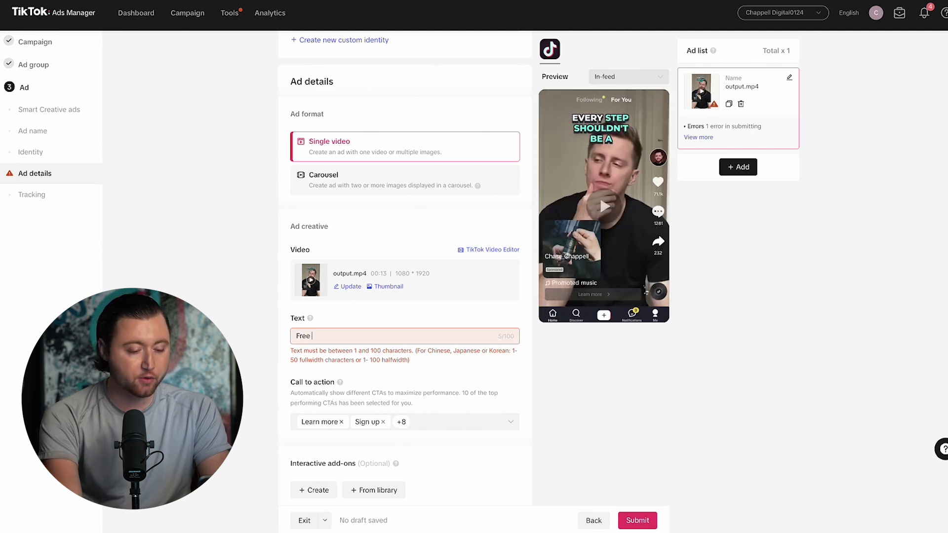
{"action": "type", "text": " Shipping + 105"}
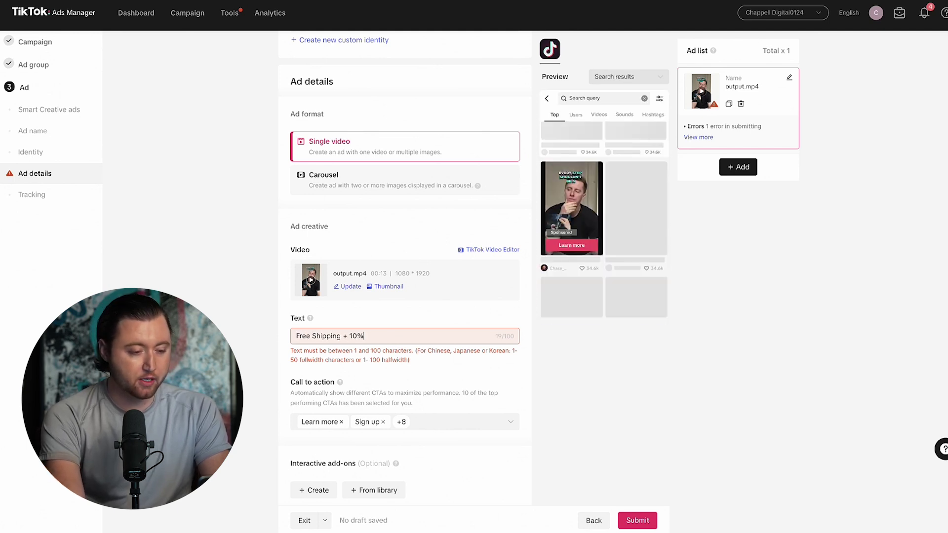
{"action": "type", "text": " OFF first O"}
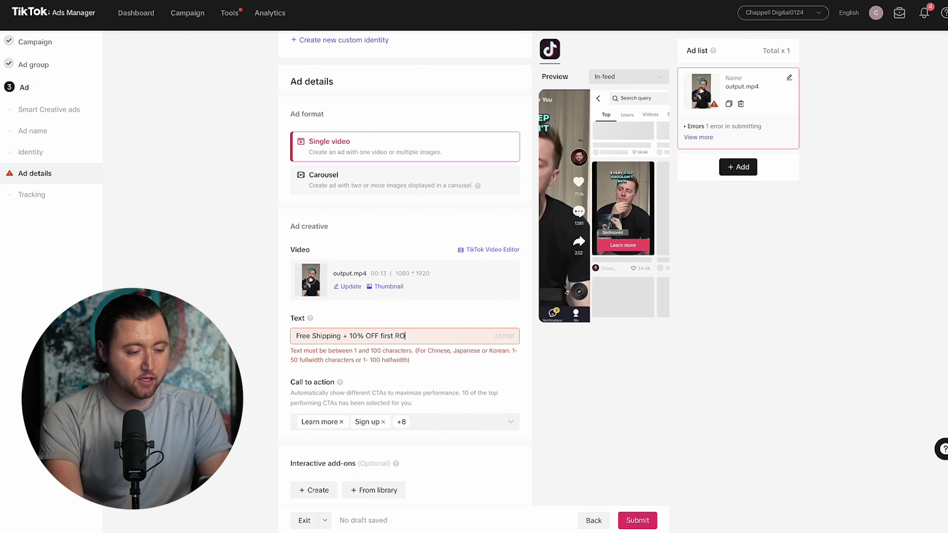
{"action": "type", "text": "rder"}
{"action": "left_click", "coordinate": [469, 323]}
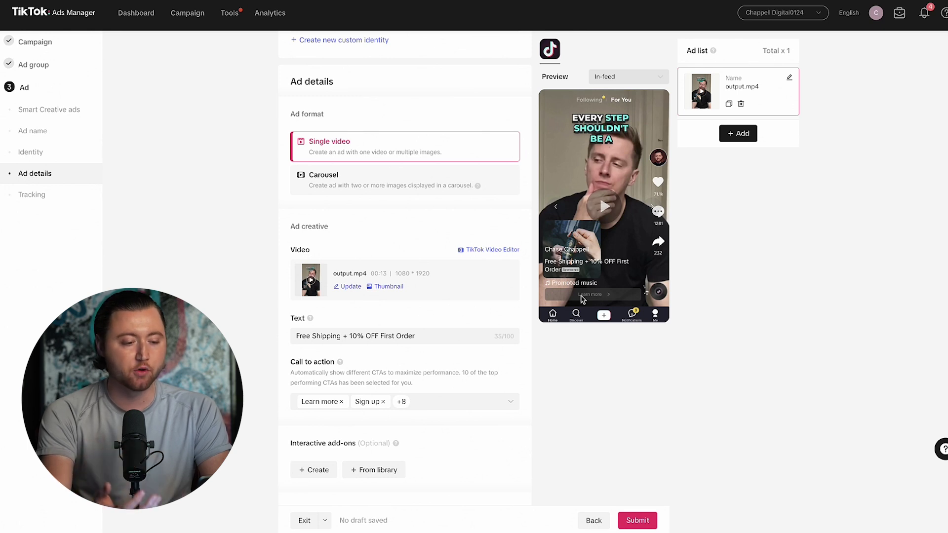
Step: Make Shop now the only call to action, then begin creating an interactive add-on
{"action": "left_click", "coordinate": [446, 402]}
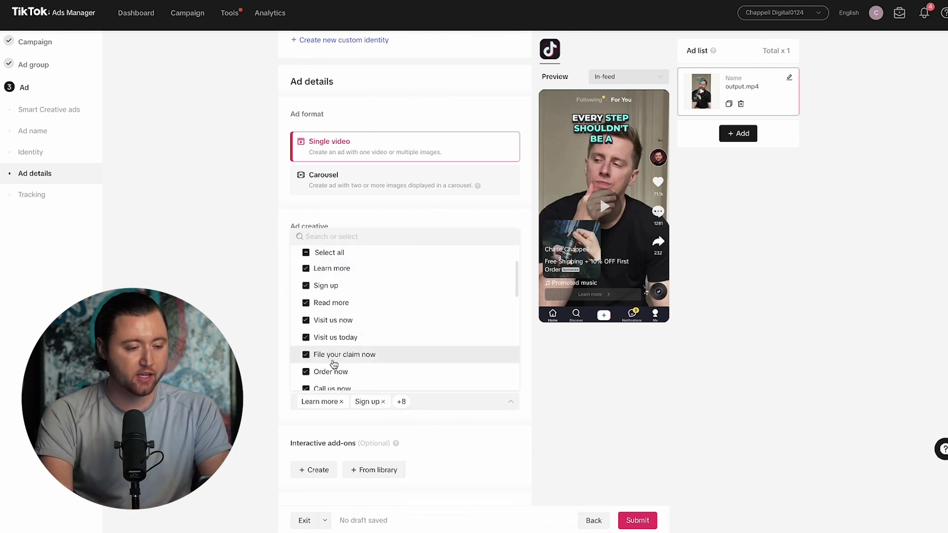
{"action": "left_click", "coordinate": [325, 254]}
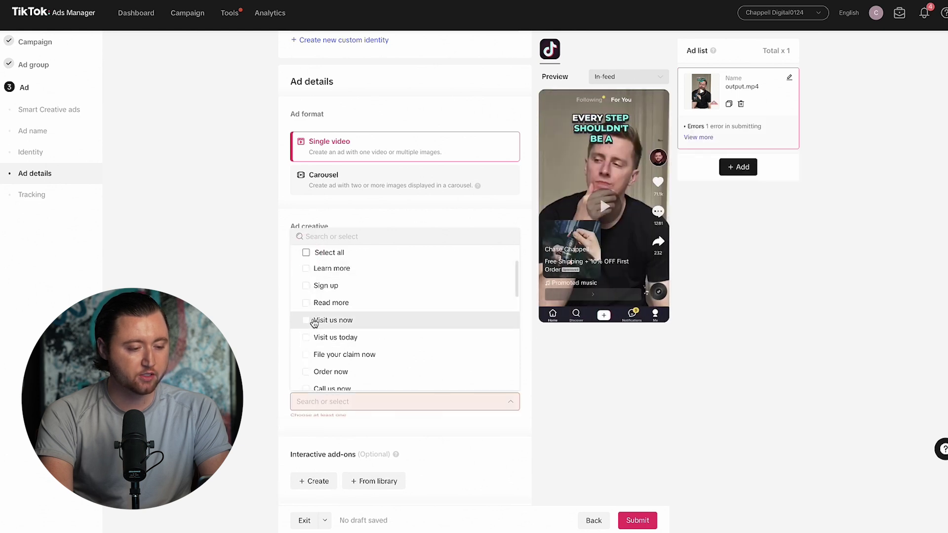
{"action": "scroll", "coordinate": [314, 335], "scroll_direction": "down", "scroll_amount": 1}
{"action": "scroll", "coordinate": [314, 334], "scroll_direction": "down", "scroll_amount": 2}
{"action": "left_click", "coordinate": [307, 375]}
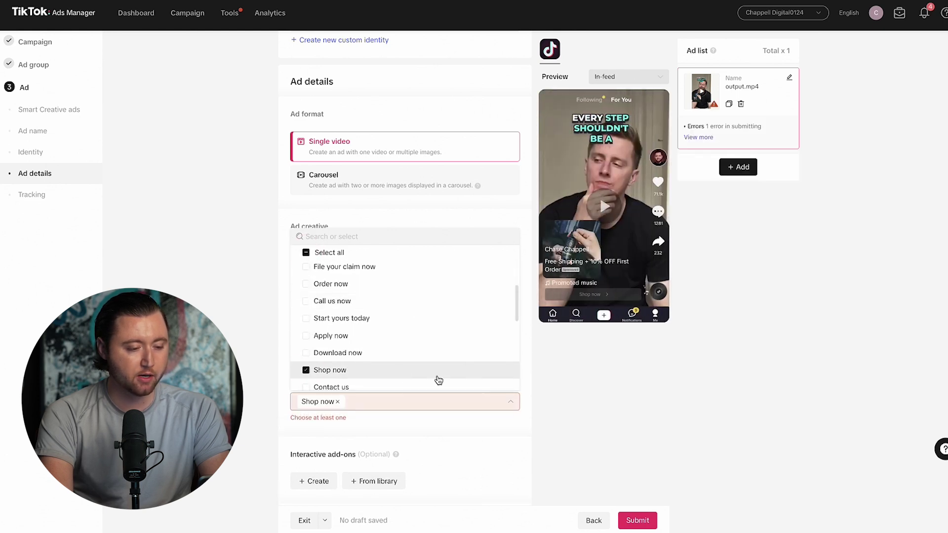
{"action": "left_click", "coordinate": [457, 424]}
{"action": "scroll", "coordinate": [457, 426], "scroll_direction": "down", "scroll_amount": 1}
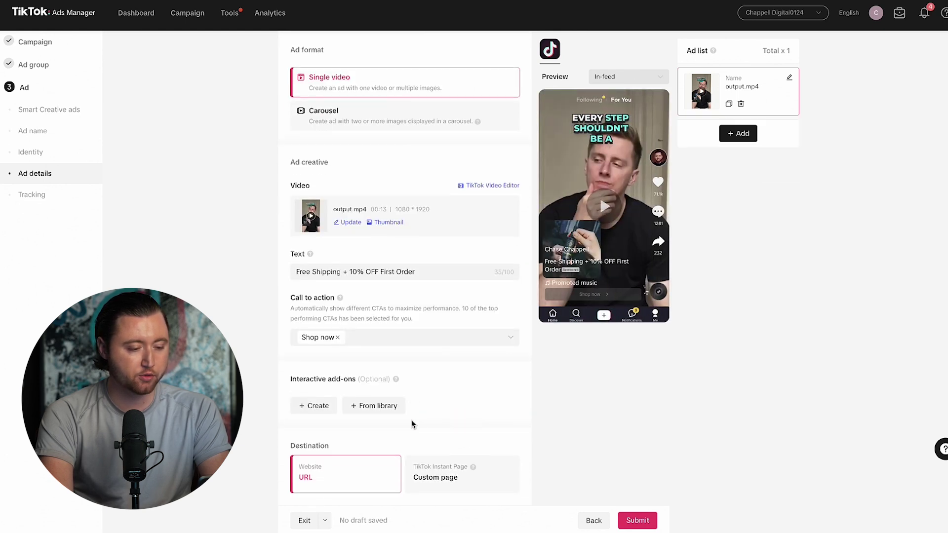
{"action": "left_click", "coordinate": [316, 401]}
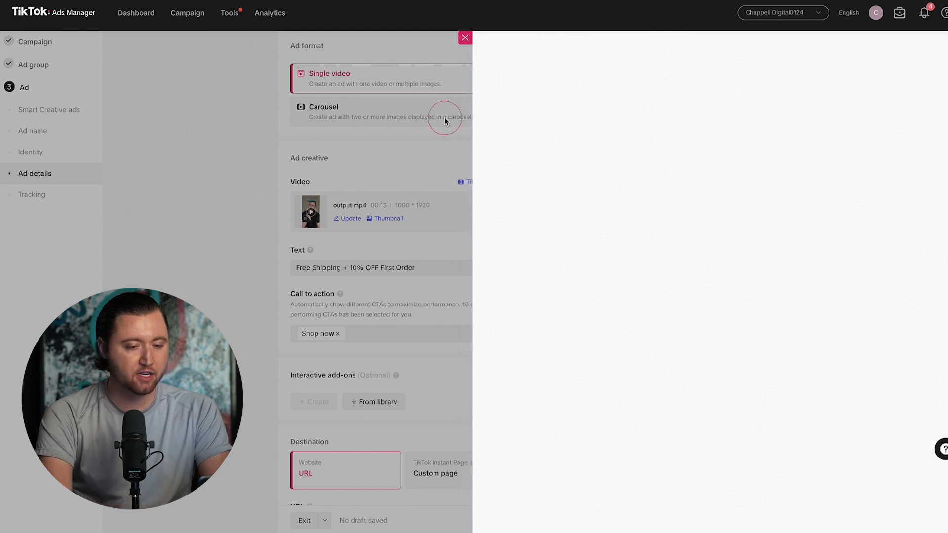
Step: Close the add-on panel and paste the Juicy Joint product page link as the destination URL
{"action": "left_click", "coordinate": [464, 37]}
{"action": "scroll", "coordinate": [396, 364], "scroll_direction": "down", "scroll_amount": 3}
{"action": "left_click", "coordinate": [397, 366]}
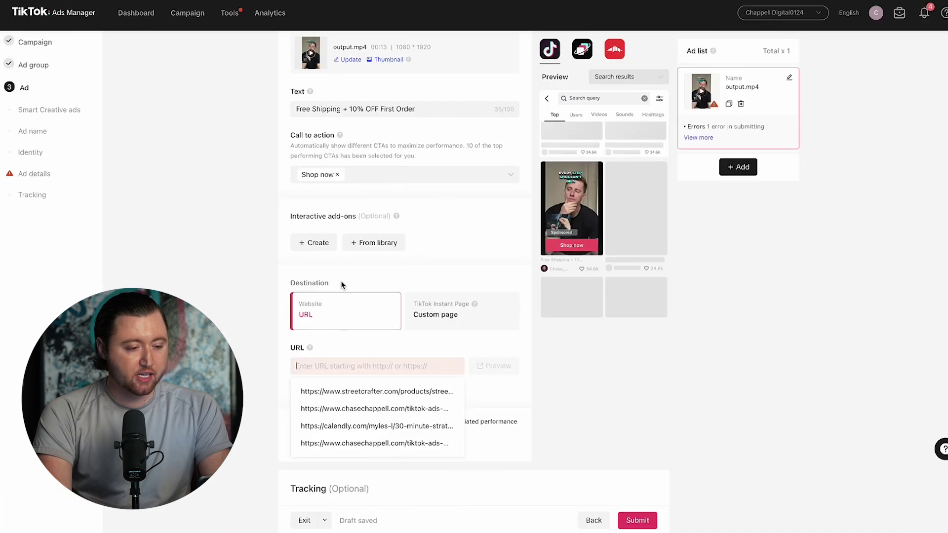
{"action": "type", "text": "https://www.plantsbasically.com/products/juicy-joint"}
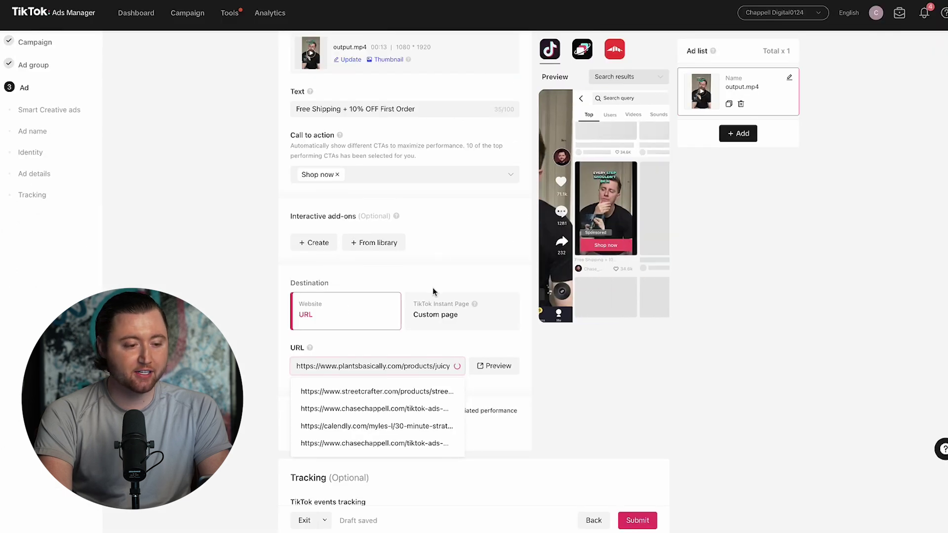
{"action": "left_click", "coordinate": [414, 281]}
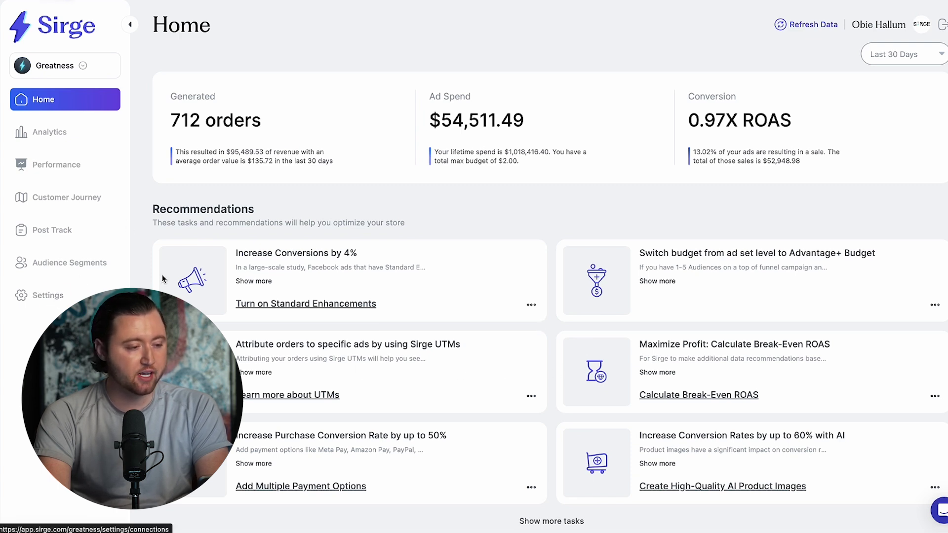
Step: Open Sirge's Connections settings to the manual UTM tracking instructions
{"action": "left_click", "coordinate": [133, 280]}
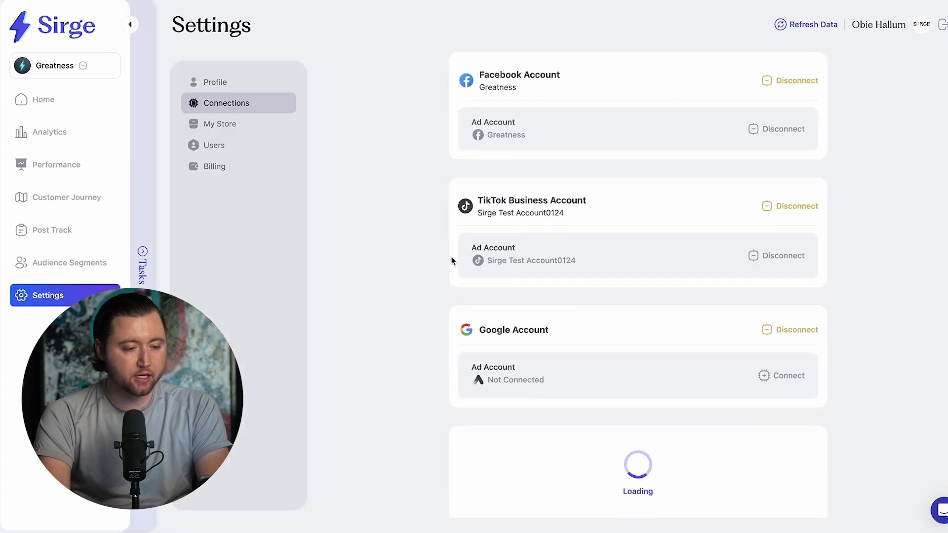
{"action": "scroll", "coordinate": [621, 361], "scroll_direction": "down", "scroll_amount": 1}
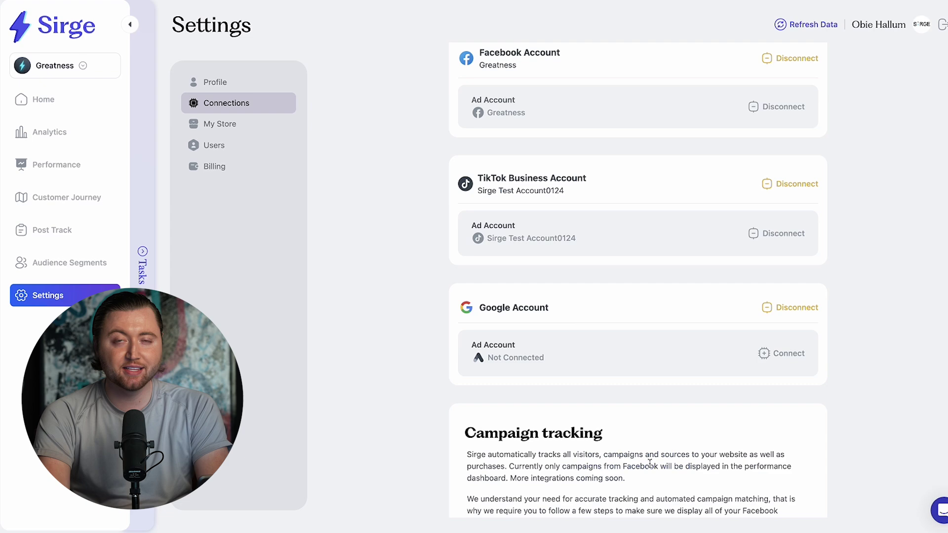
{"action": "scroll", "coordinate": [650, 462], "scroll_direction": "down", "scroll_amount": 5}
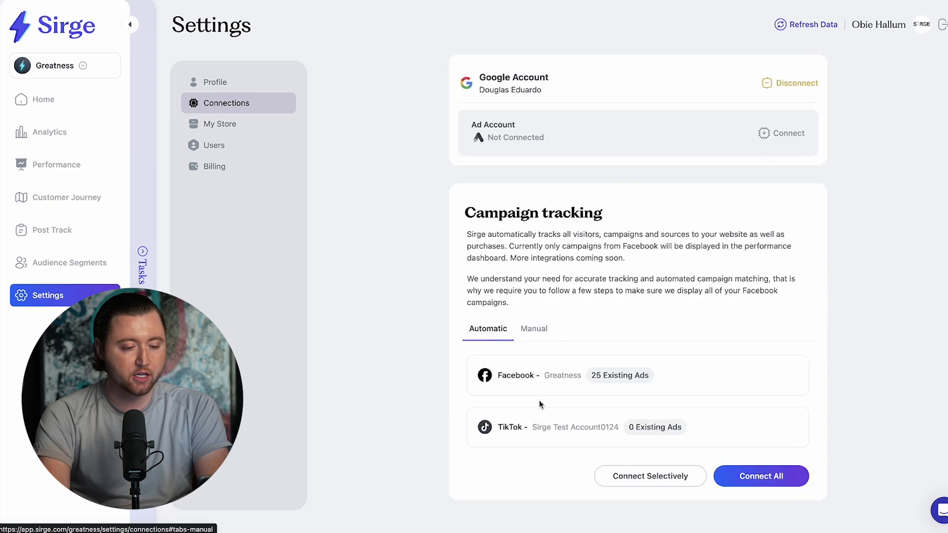
{"action": "left_click", "coordinate": [533, 329]}
{"action": "scroll", "coordinate": [575, 406], "scroll_direction": "down", "scroll_amount": 2}
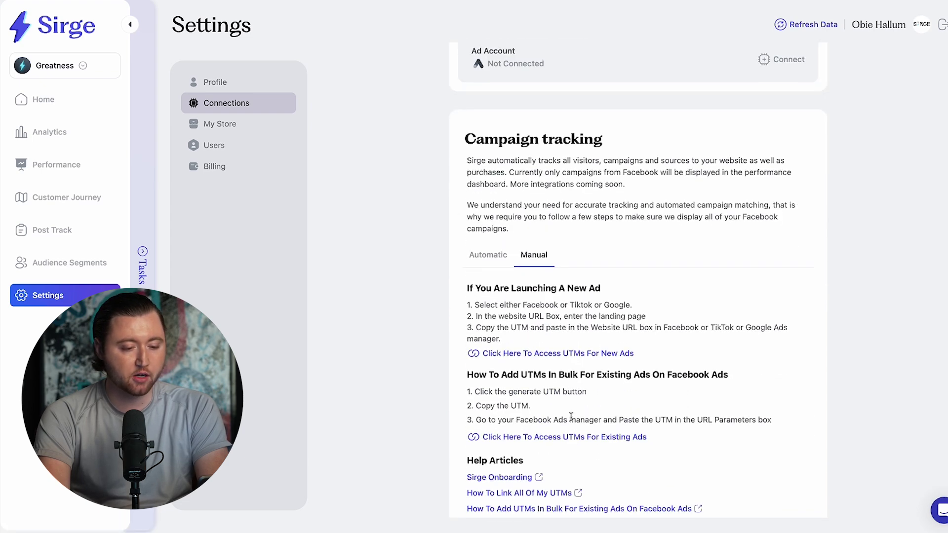
Step: Generate a TikTok-format UTM link for the Juicy Joint product URL and copy it
{"action": "left_click", "coordinate": [560, 359]}
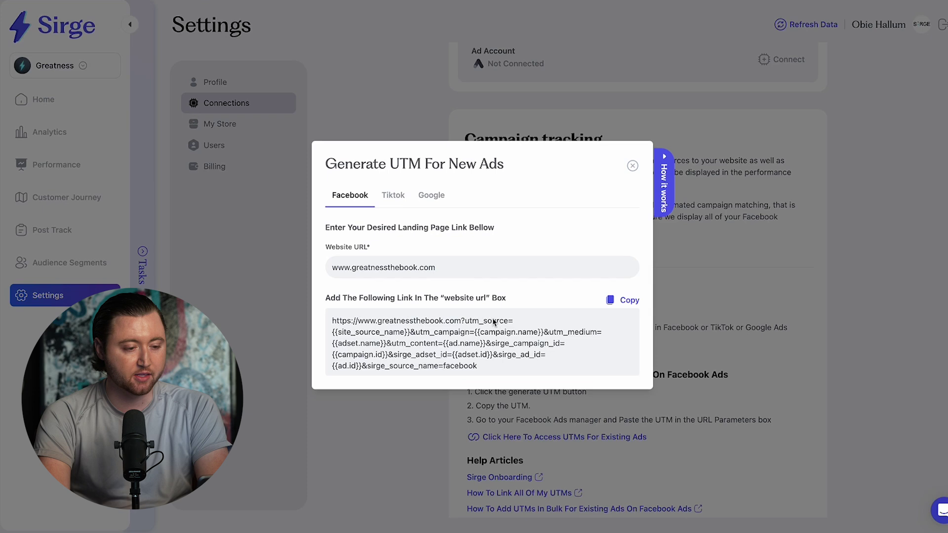
{"action": "left_click", "coordinate": [393, 195]}
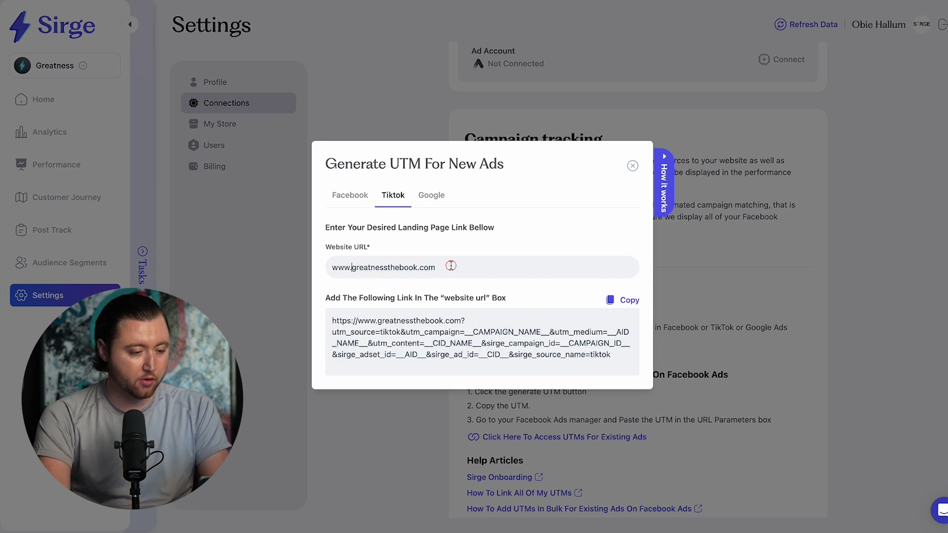
{"action": "key", "text": "ctrl+a"}
{"action": "type", "text": "https://www.plantsbasically.com/products/juicy-joint"}
{"action": "left_click", "coordinate": [621, 301]}
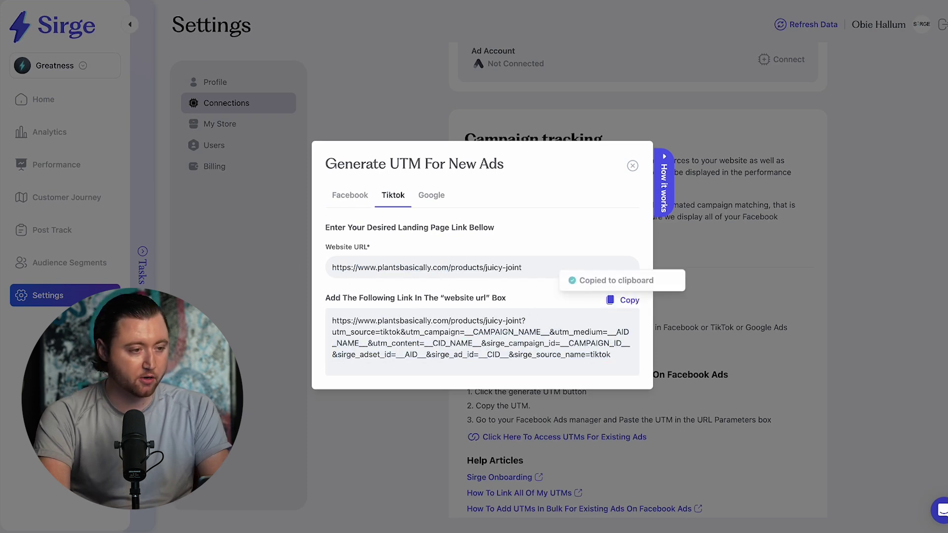
{"action": "key", "text": "ctrl+Tab"}
Step: Replace the destination URL with the Sirge-tracked Juicy Joint link ending in sirge_source_name=tiktok
{"action": "double_click", "coordinate": [295, 368]}
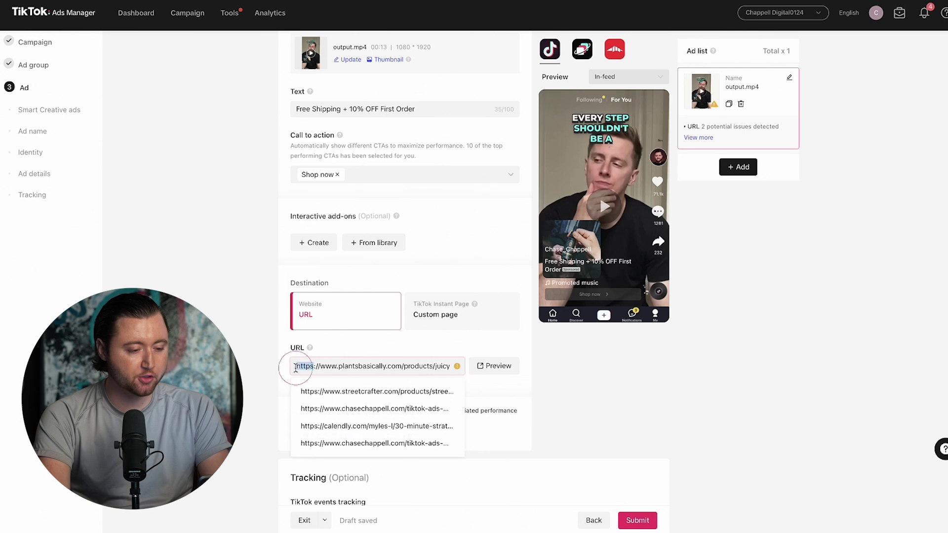
{"action": "key", "text": "ctrl+a"}
{"action": "key", "text": "ctrl+v"}
{"action": "left_click", "coordinate": [391, 346]}
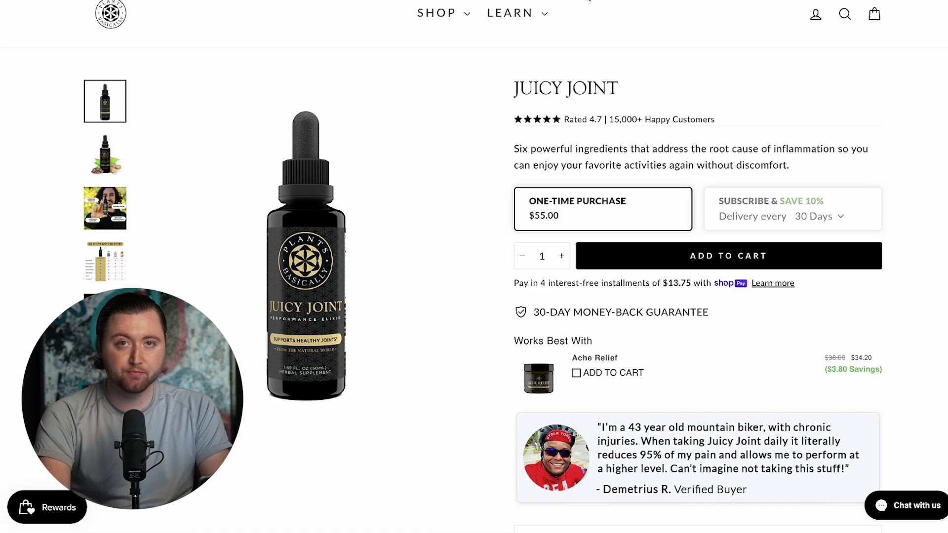
{"action": "mouse_move", "coordinate": [530, 10]}
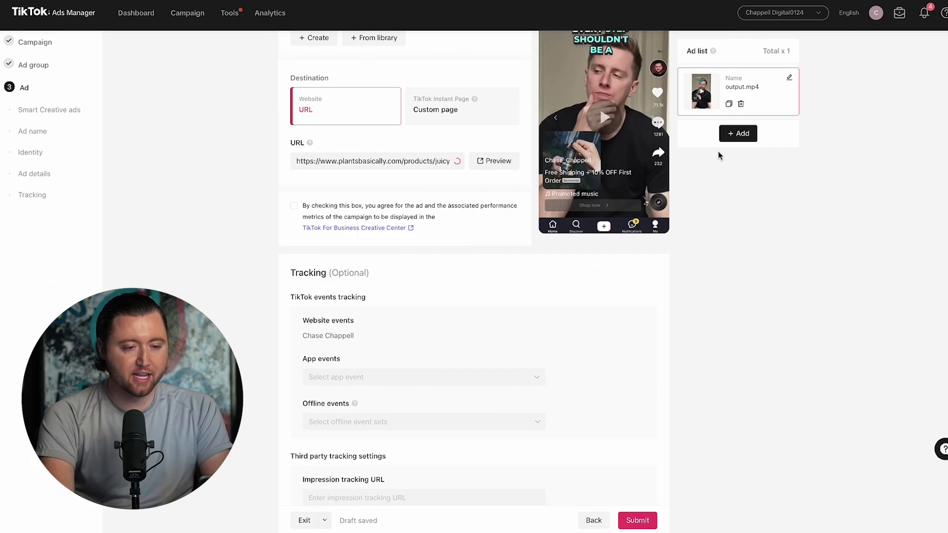
Step: Duplicate the output.mp4 ad and scroll down through its Tracking section
{"action": "left_click", "coordinate": [730, 107]}
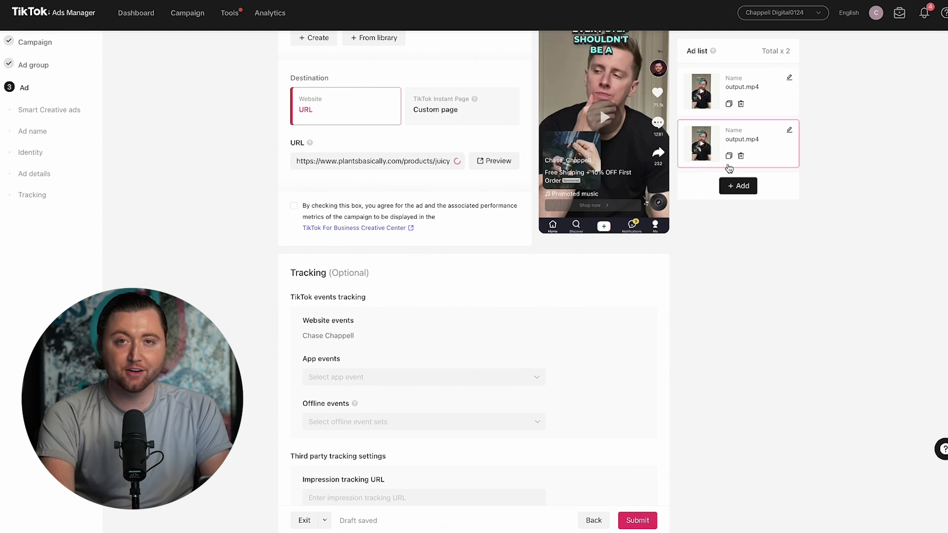
{"action": "scroll", "coordinate": [617, 247], "scroll_direction": "down", "scroll_amount": 2}
{"action": "scroll", "coordinate": [610, 255], "scroll_direction": "down", "scroll_amount": 1}
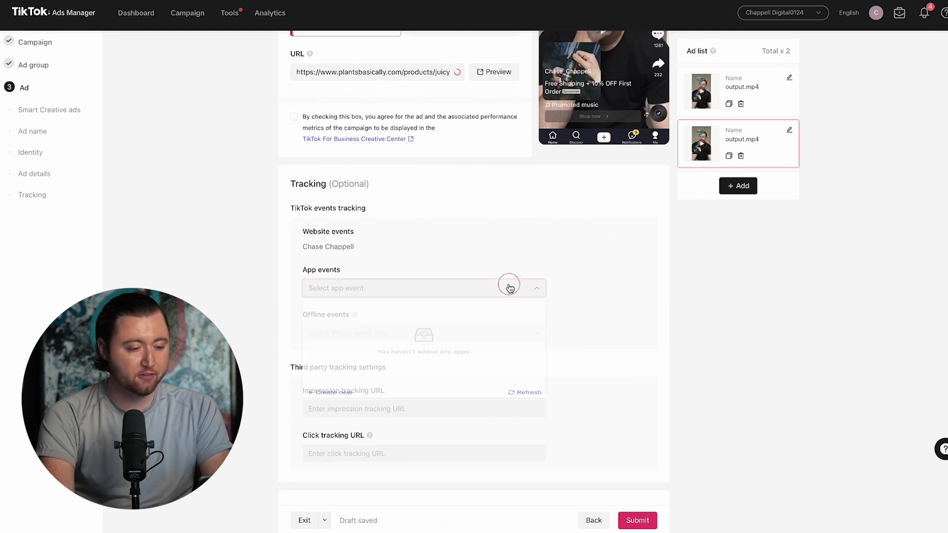